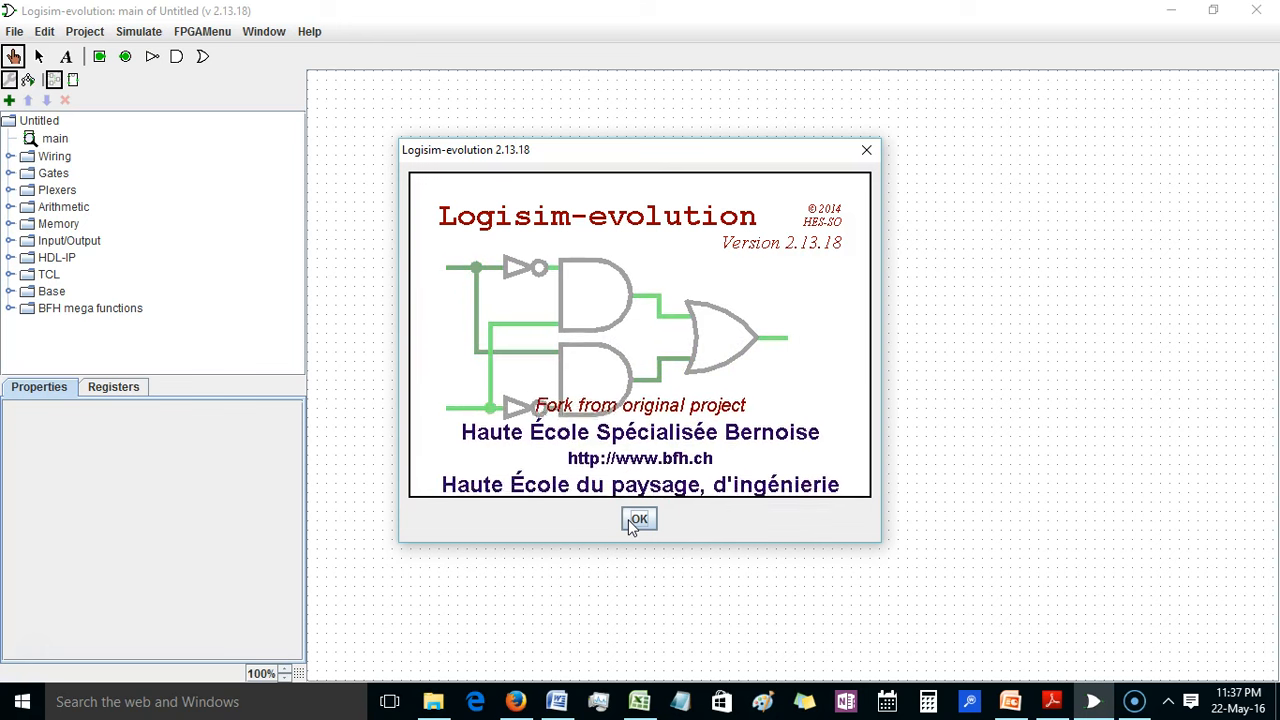
- Dismiss the About dialog and examine the components in the Gates, Plexers, Arithmetic, Memory and Input/Output libraries
left_click(638, 520)
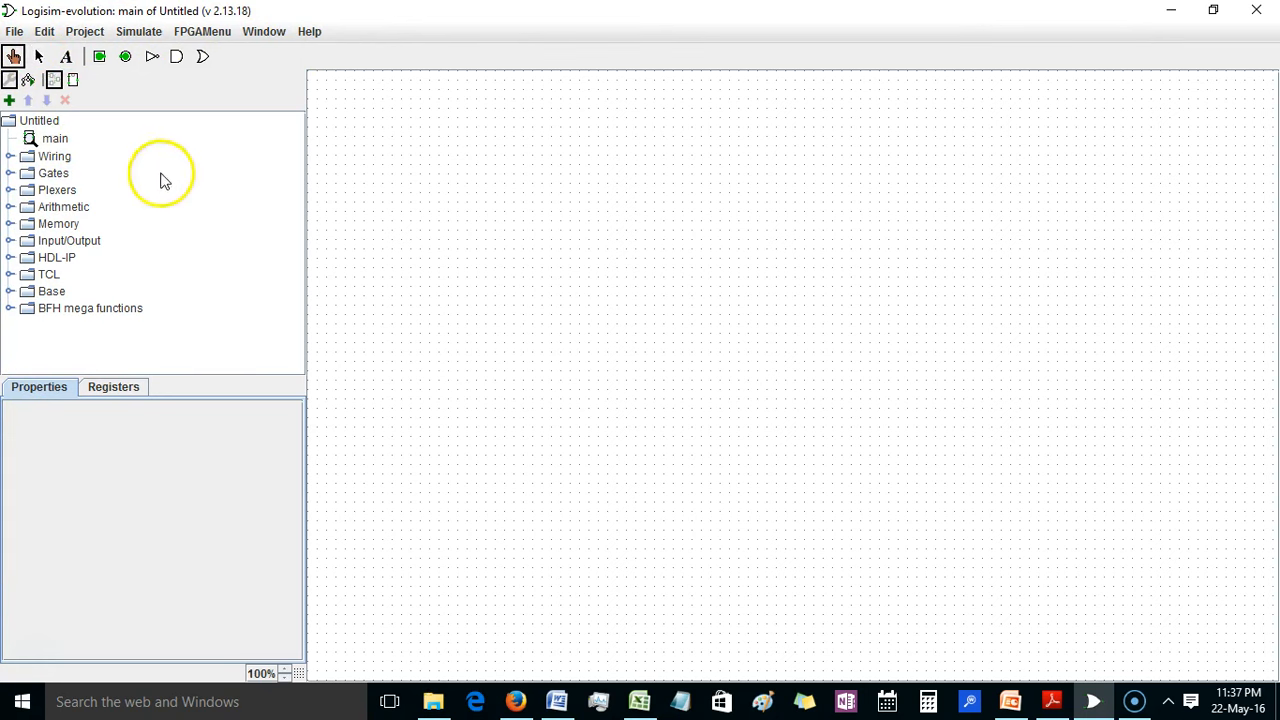
left_click(10, 174)
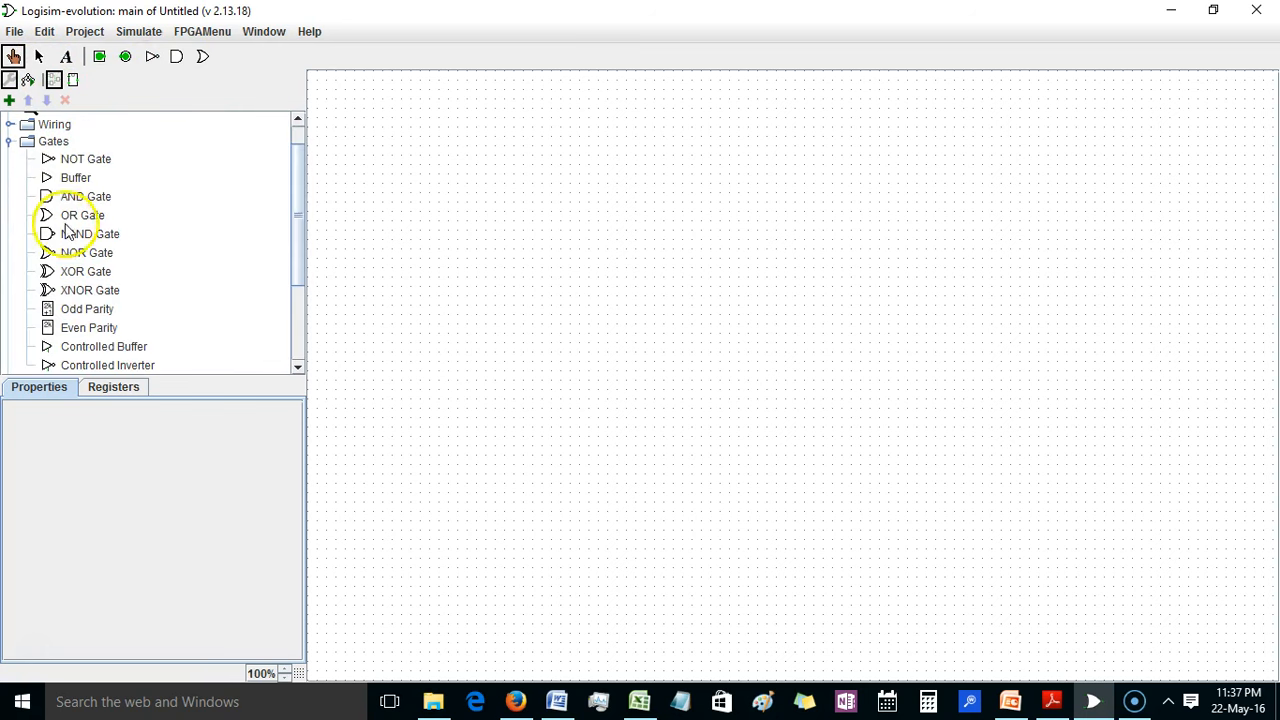
left_click_drag(298, 232, 289, 323)
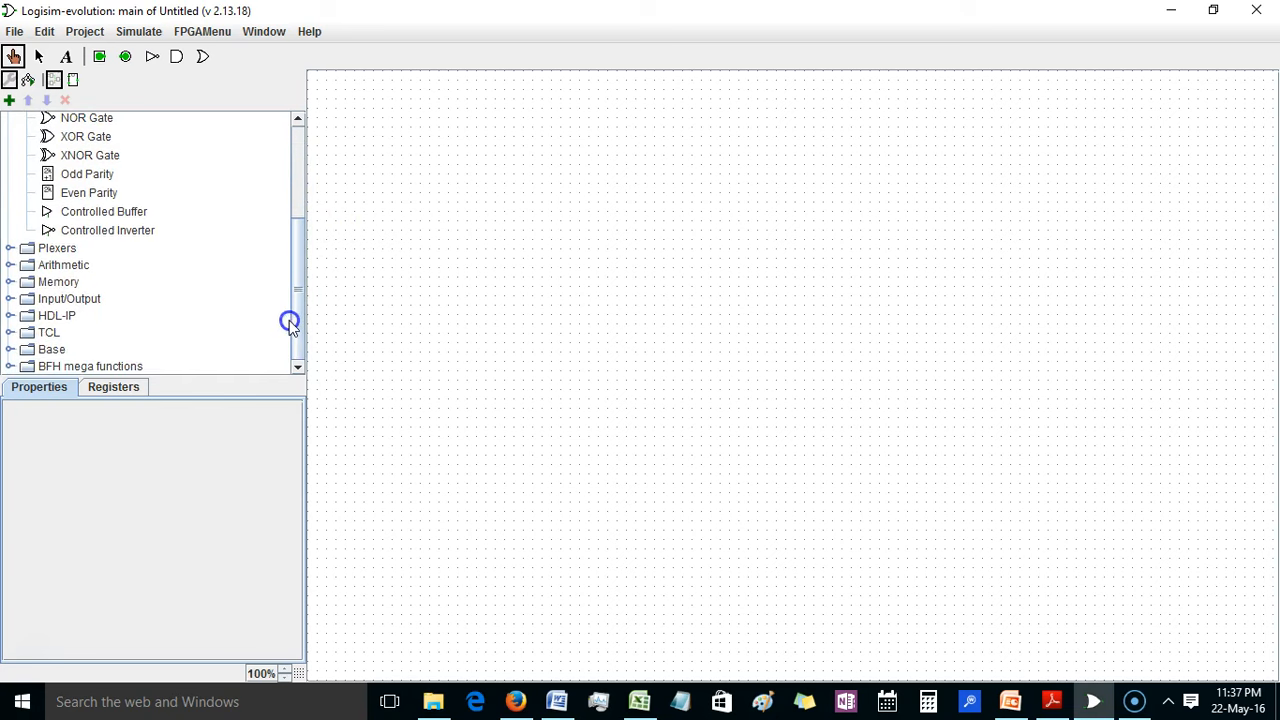
left_click(9, 248)
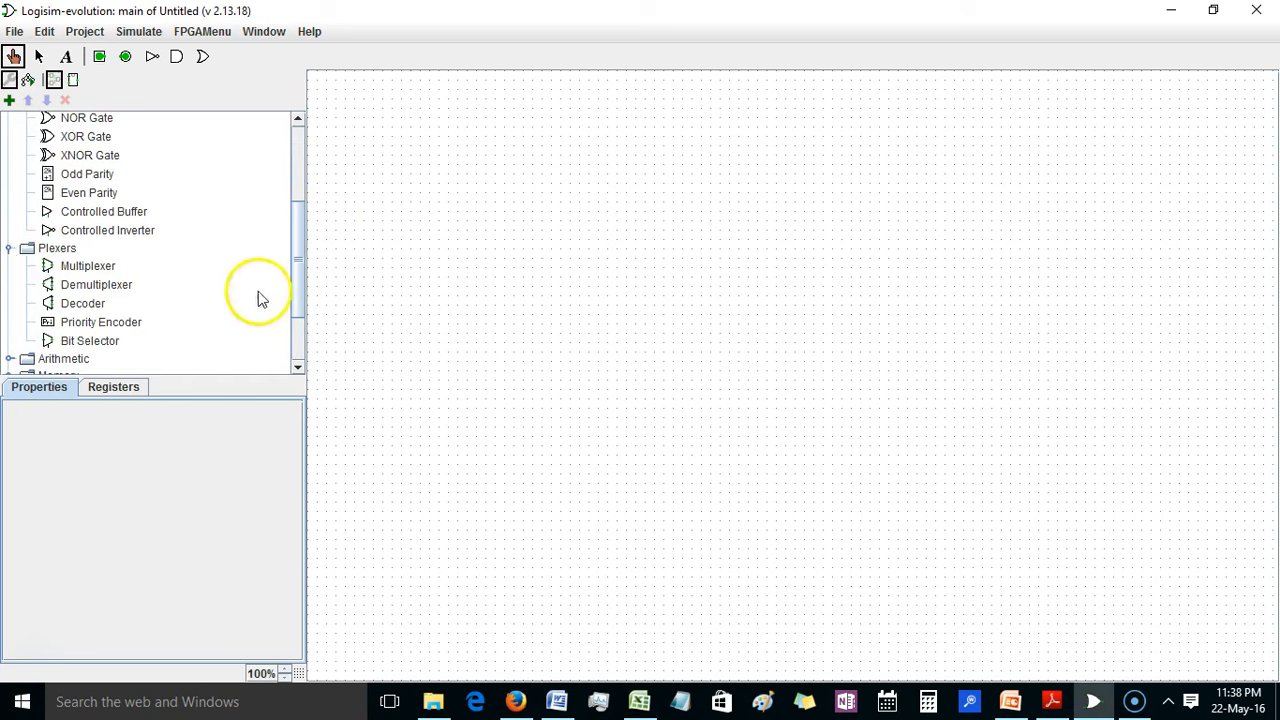
left_click_drag(298, 303, 298, 338)
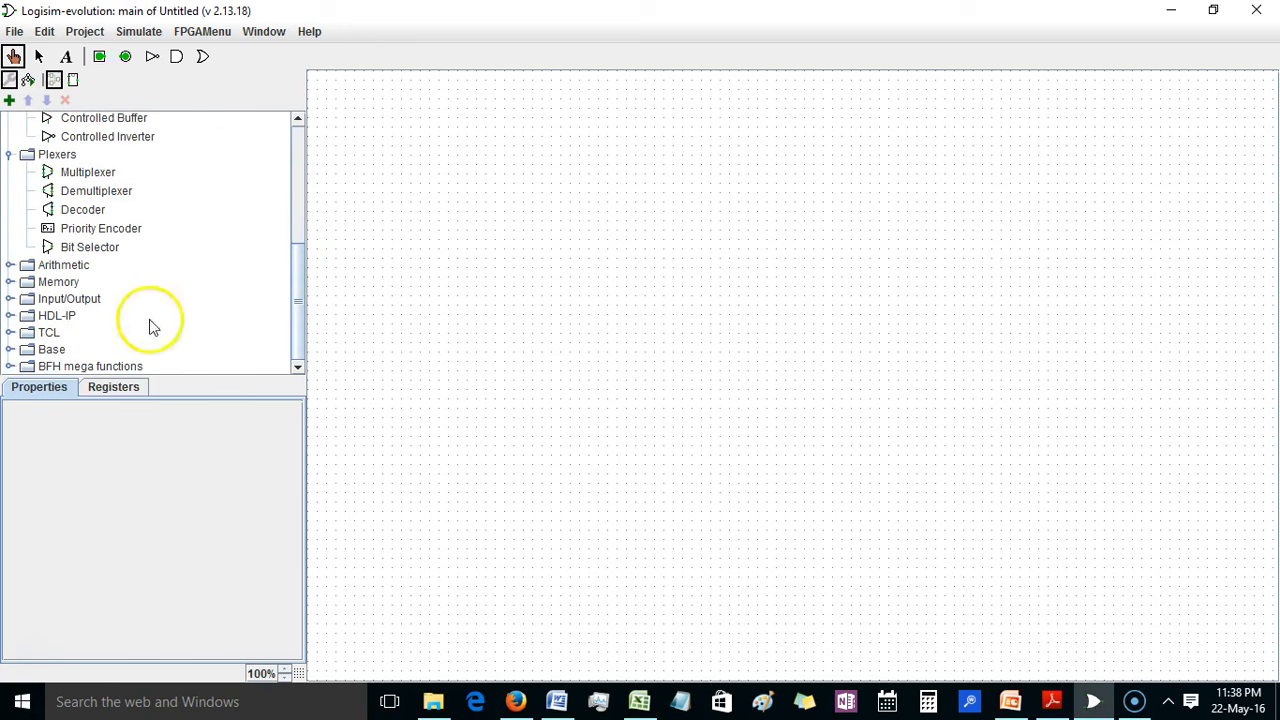
left_click(10, 266)
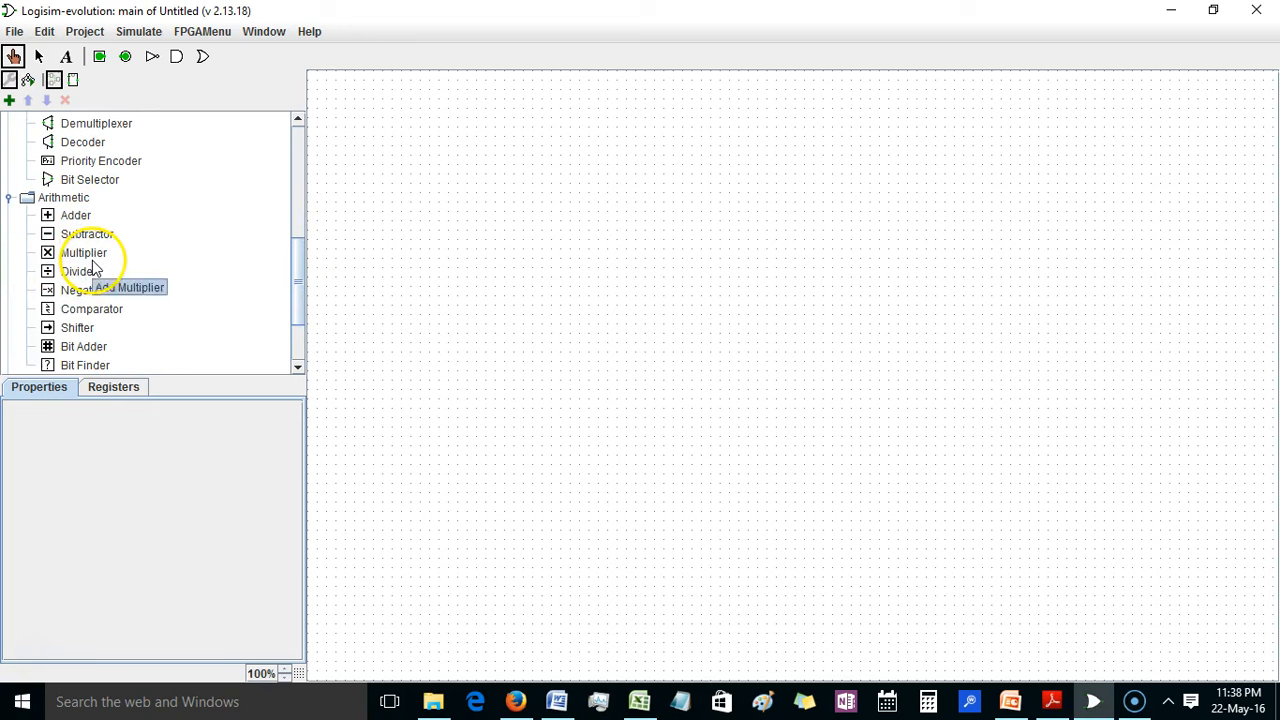
left_click_drag(296, 295, 296, 329)
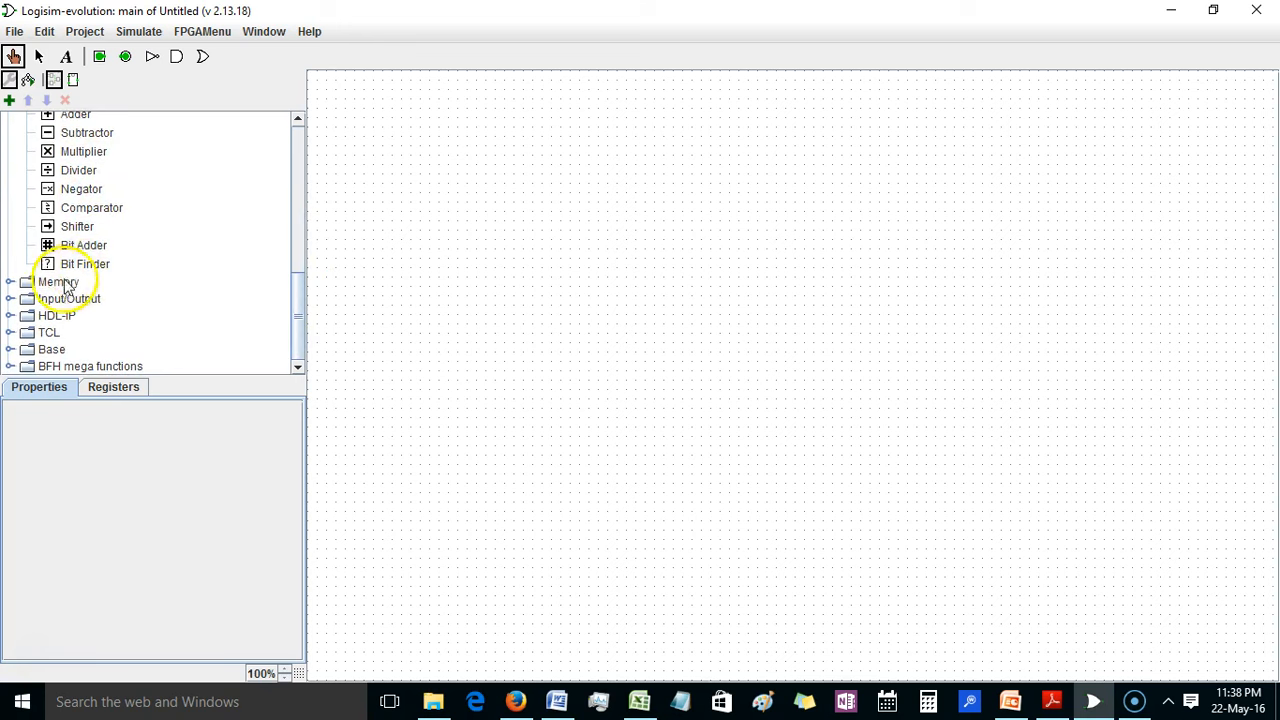
left_click(12, 286)
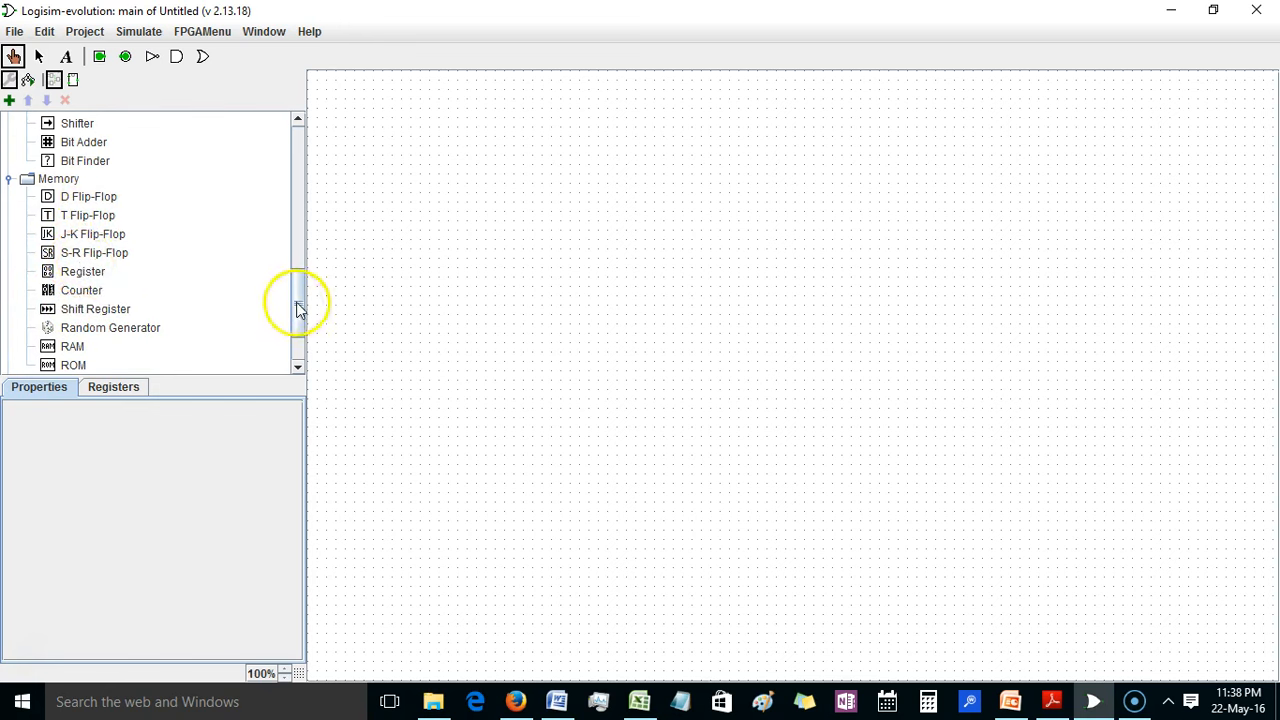
left_click_drag(294, 306, 288, 338)
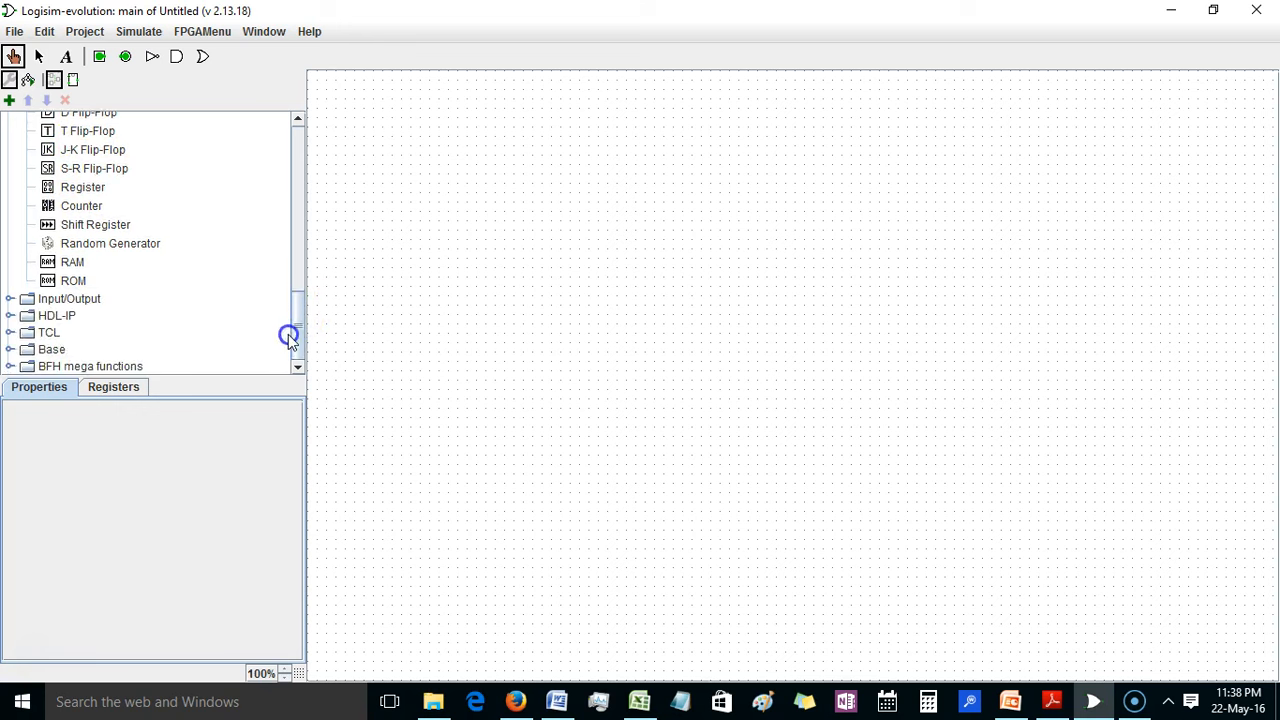
left_click(12, 299)
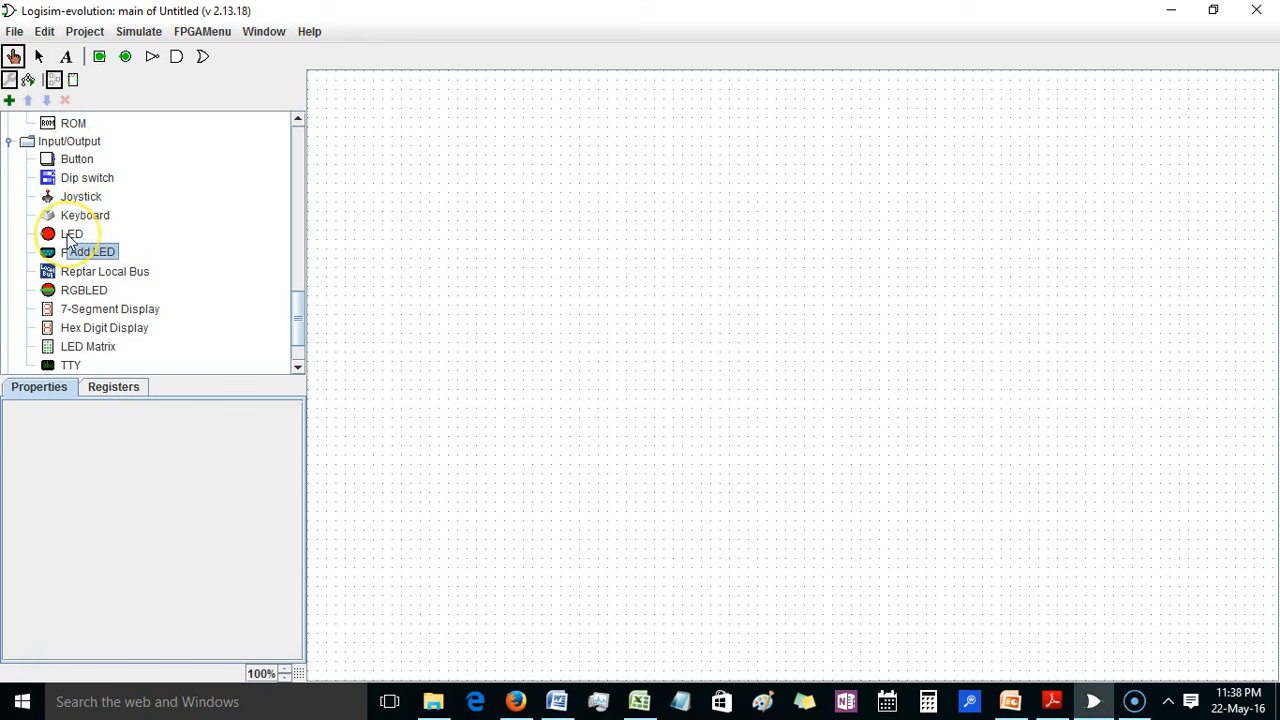
left_click(295, 352)
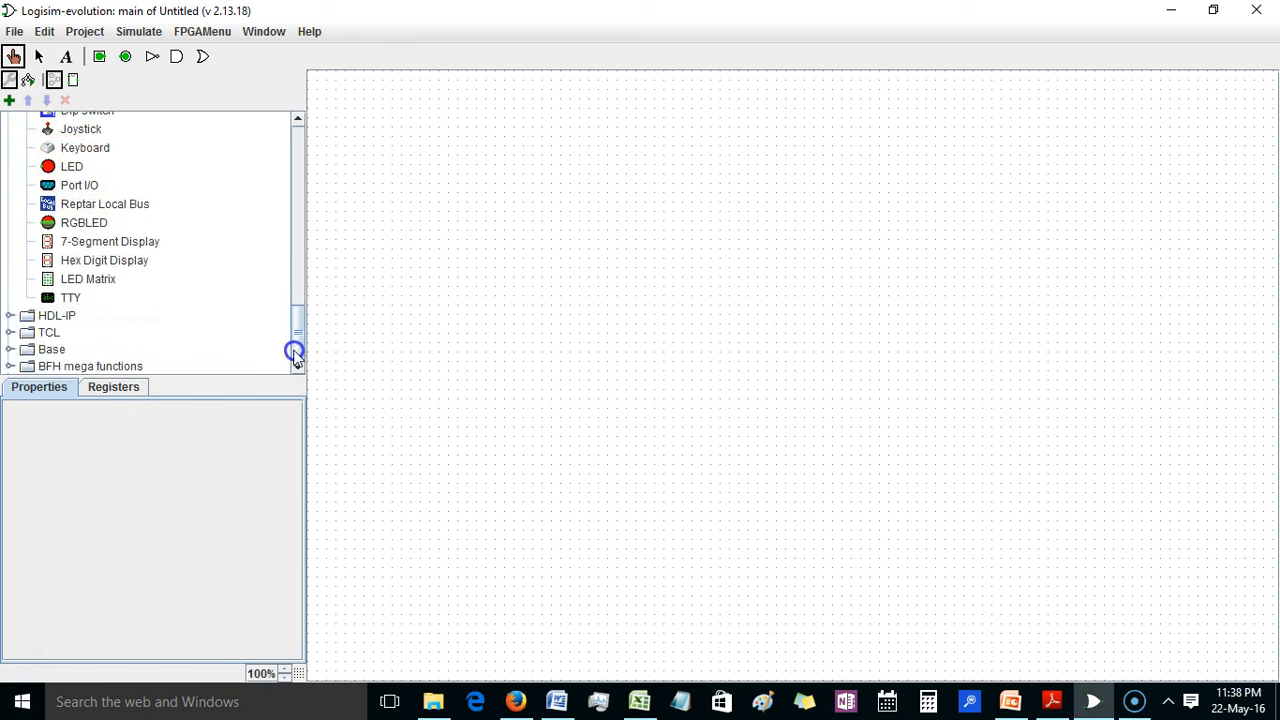
left_click_drag(297, 360, 303, 170)
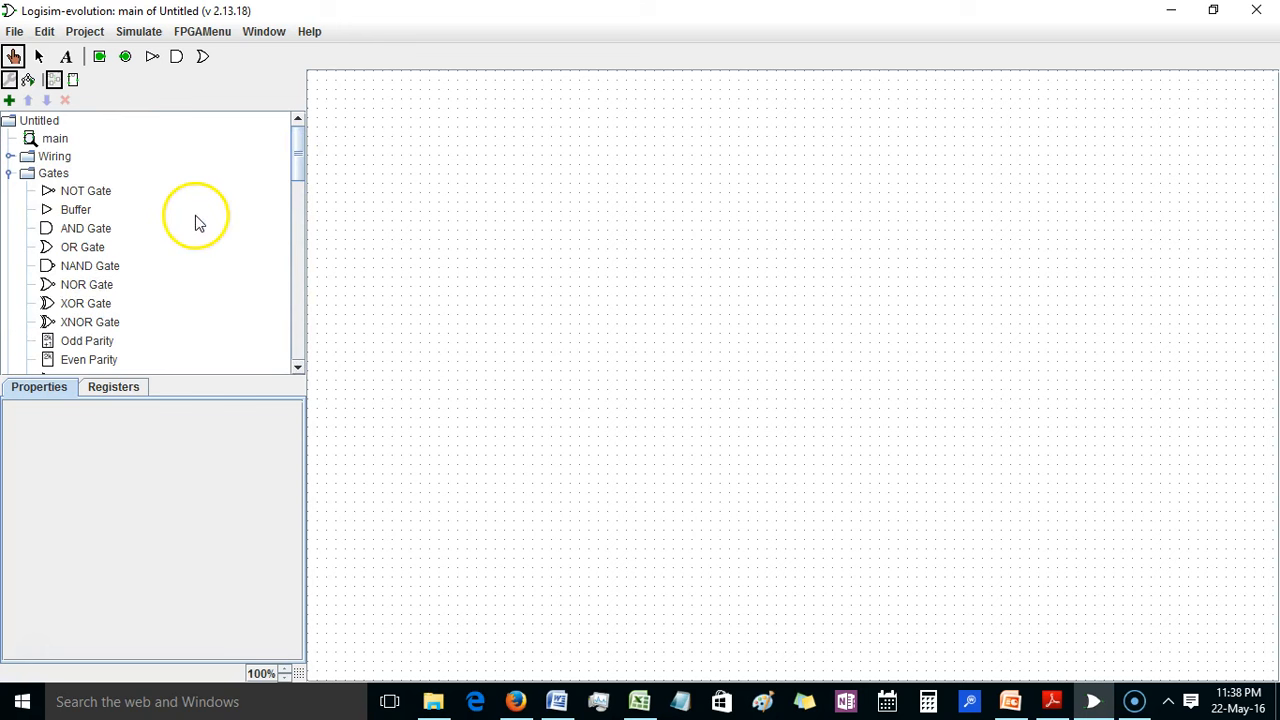
- Place an AND gate in the upper middle of the empty main circuit
left_click(62, 230)
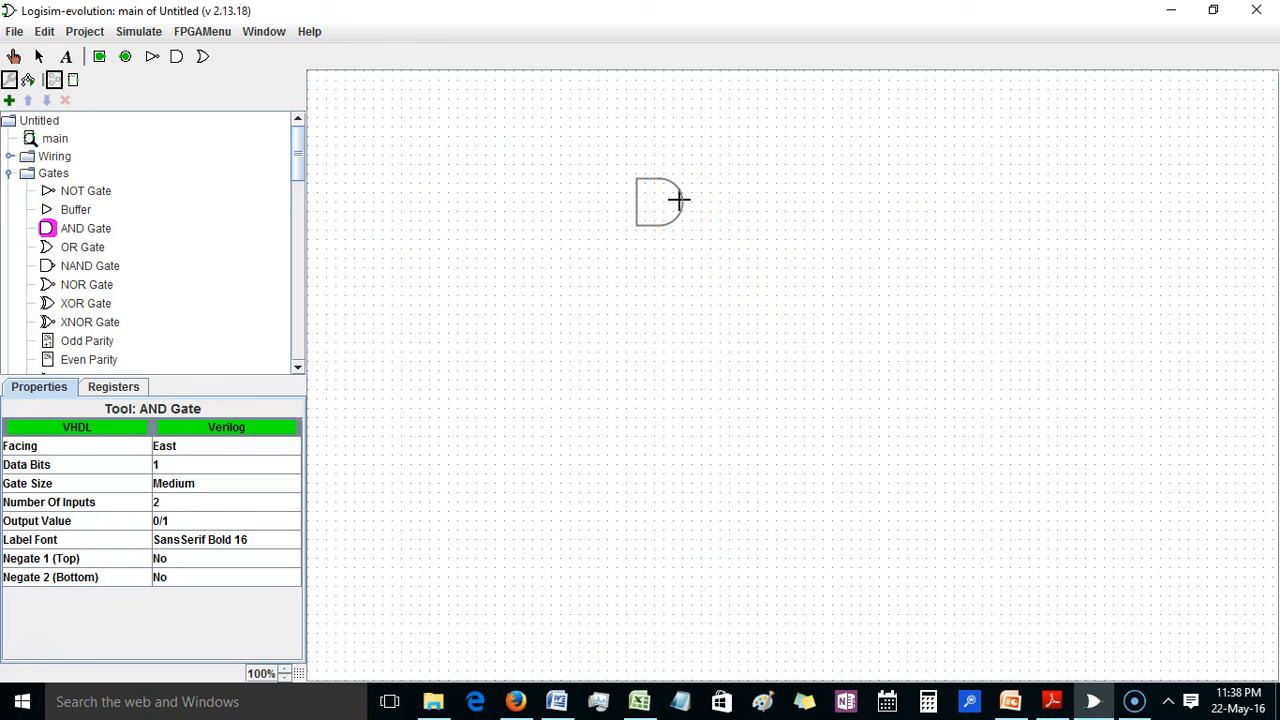
left_click(678, 200)
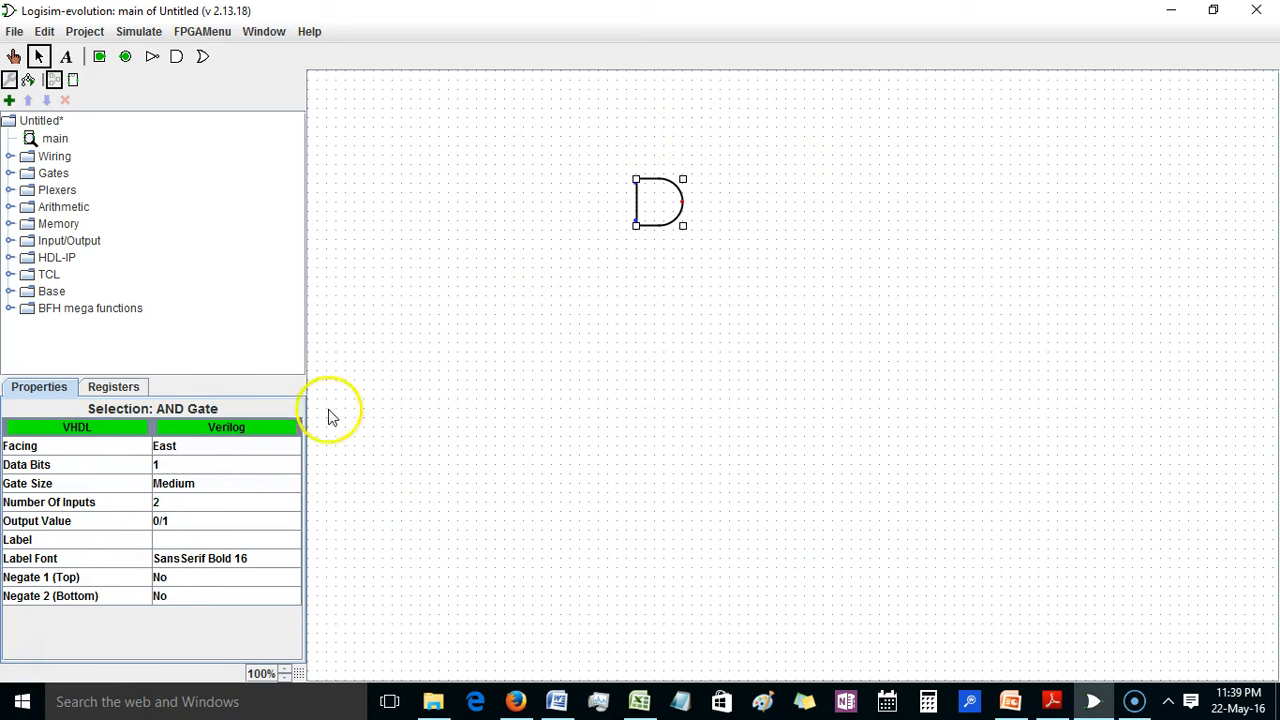
- Try the Wide and Narrow gate sizes on the AND gate and set it back to Medium
left_click(220, 484)
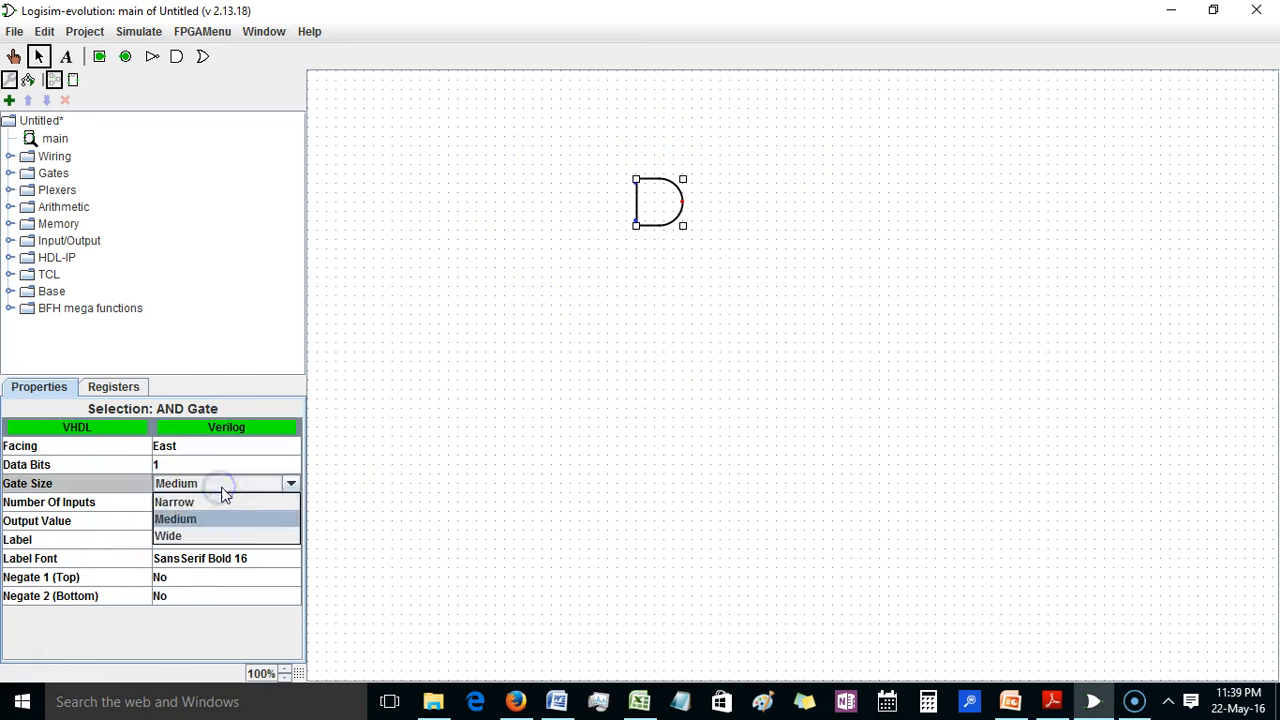
left_click(245, 538)
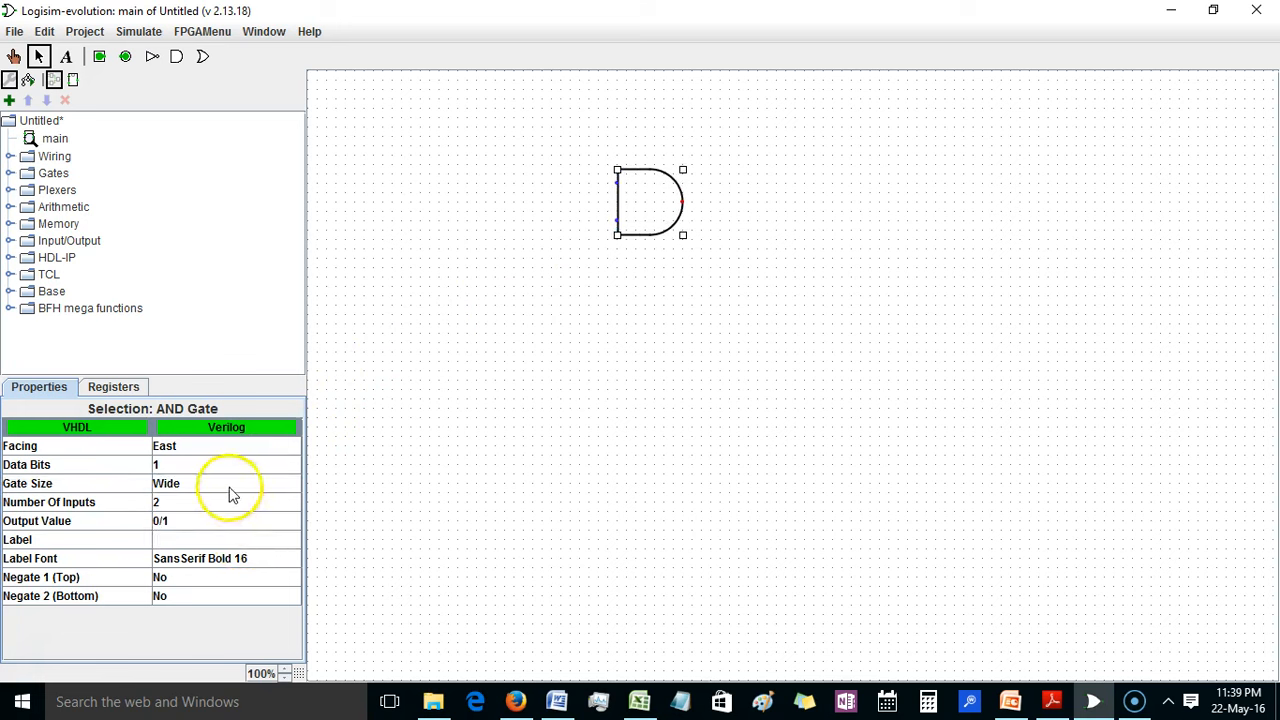
left_click(229, 488)
left_click(231, 509)
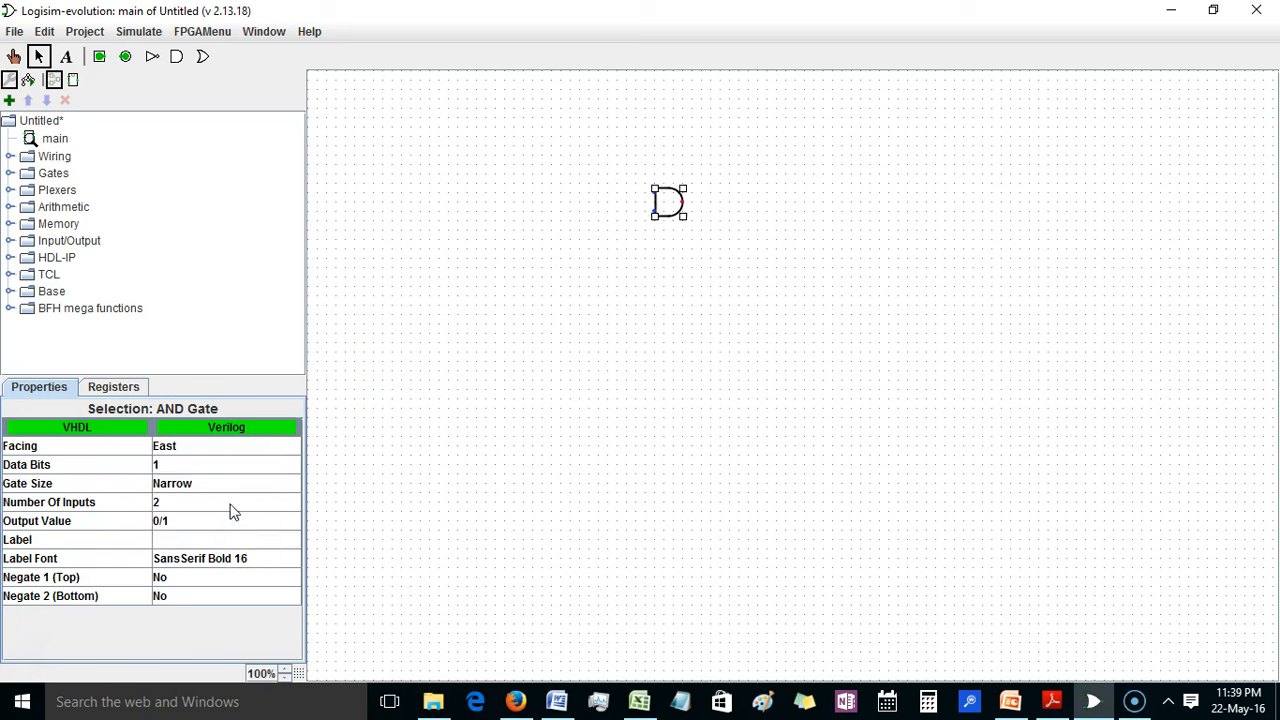
left_click(239, 486)
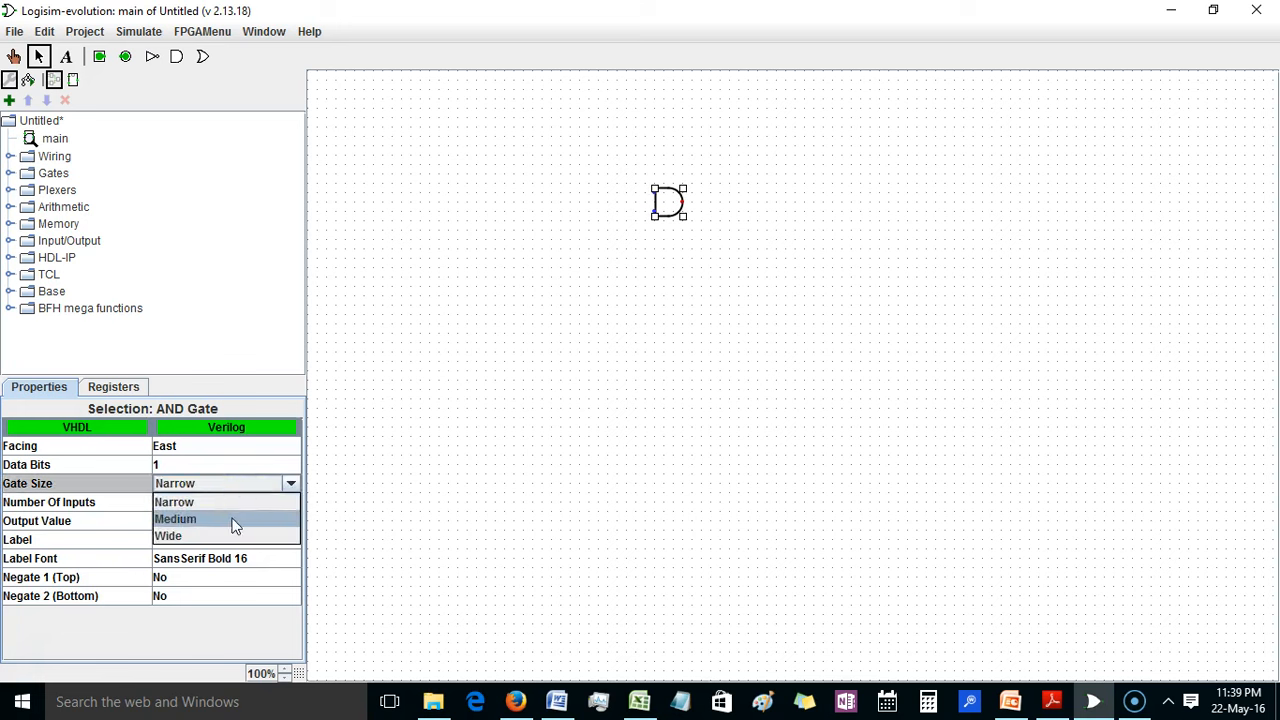
left_click(233, 519)
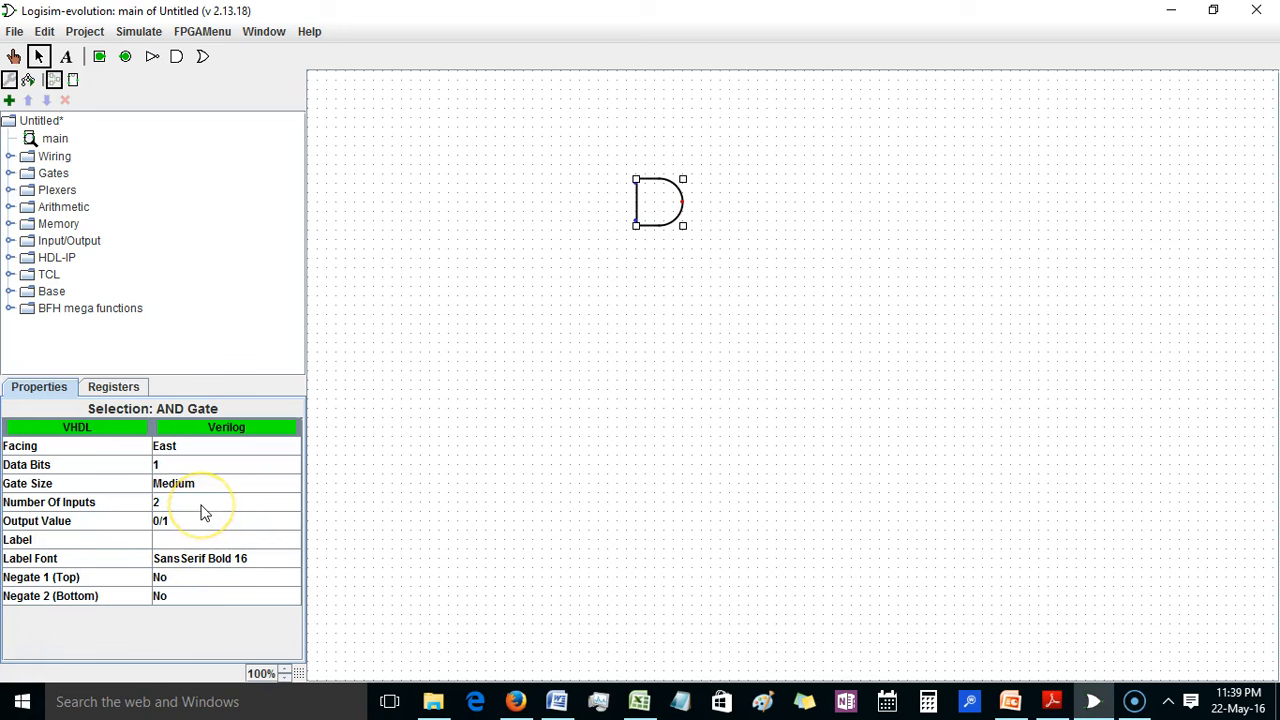
- Try three inputs on the AND gate and set its number of inputs back to 2
left_click(201, 505)
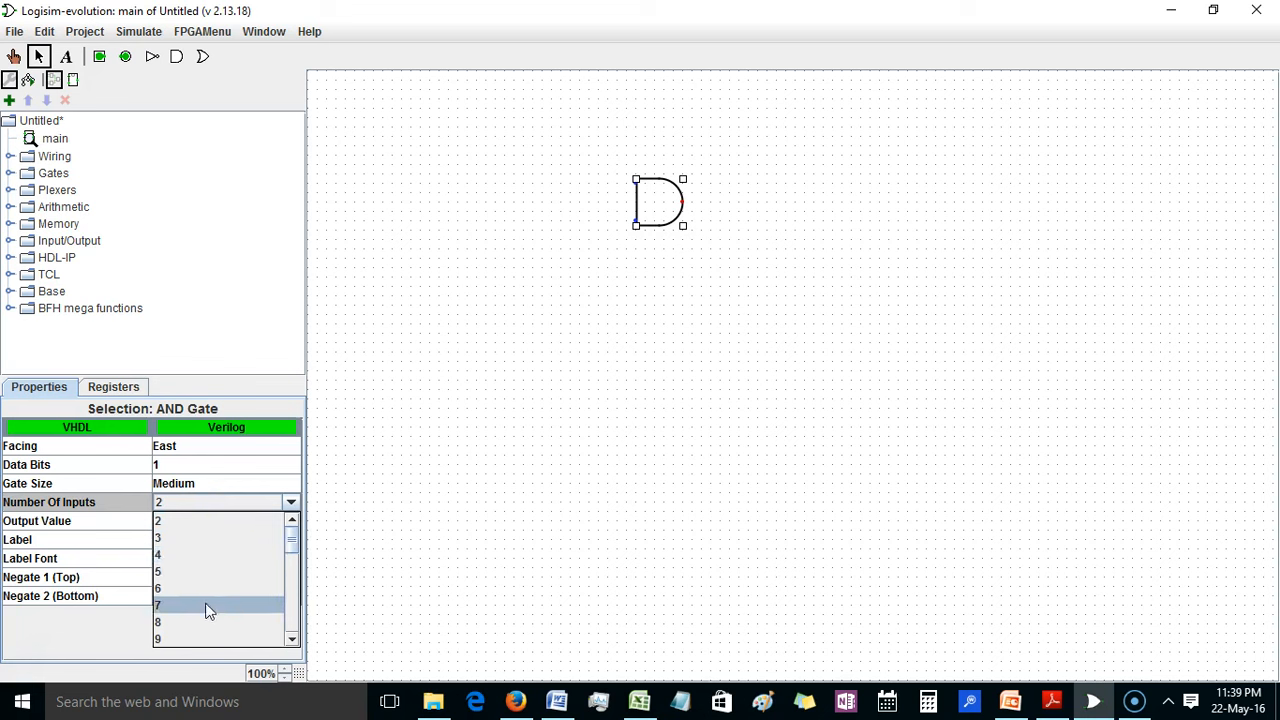
left_click(203, 540)
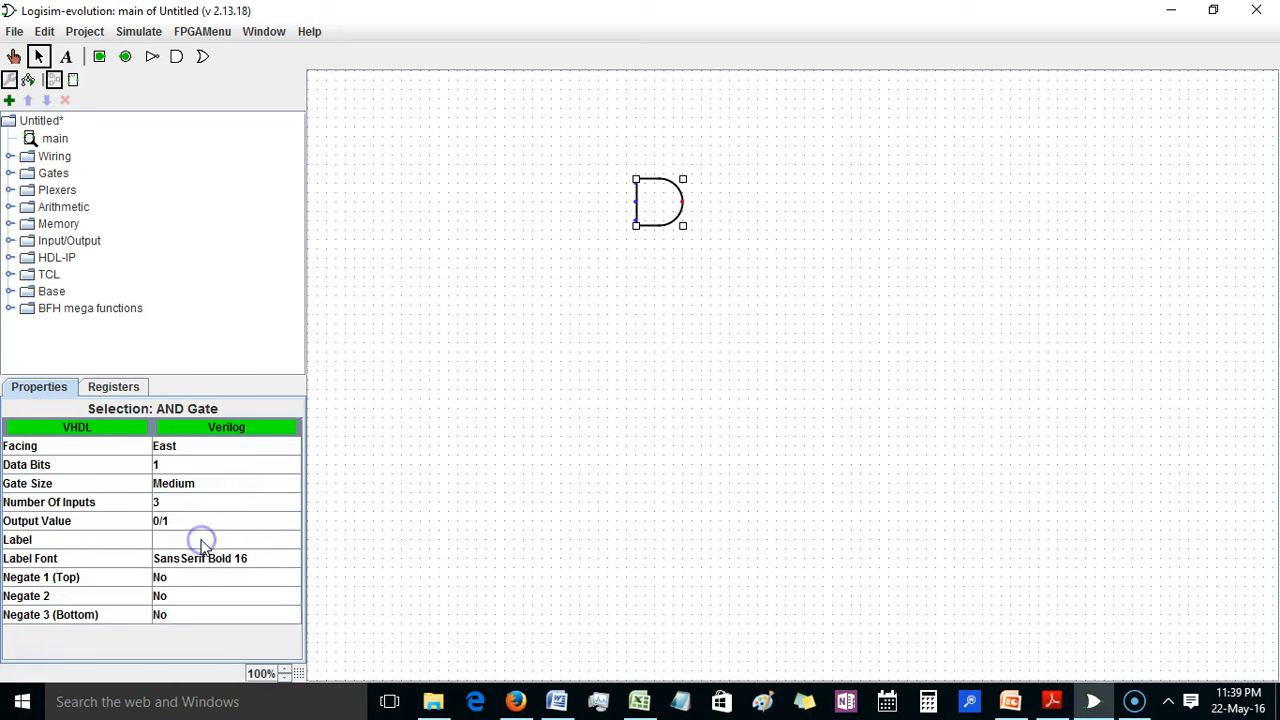
left_click(203, 508)
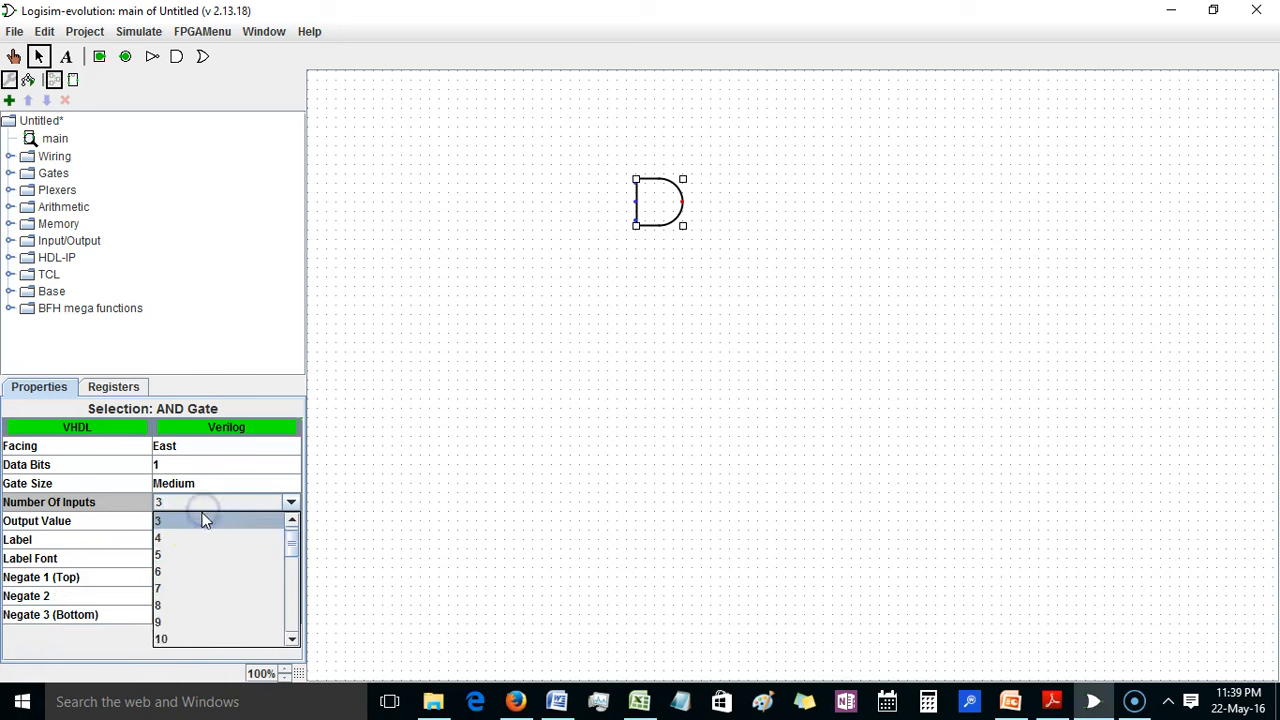
scroll(257, 543, "up", 1)
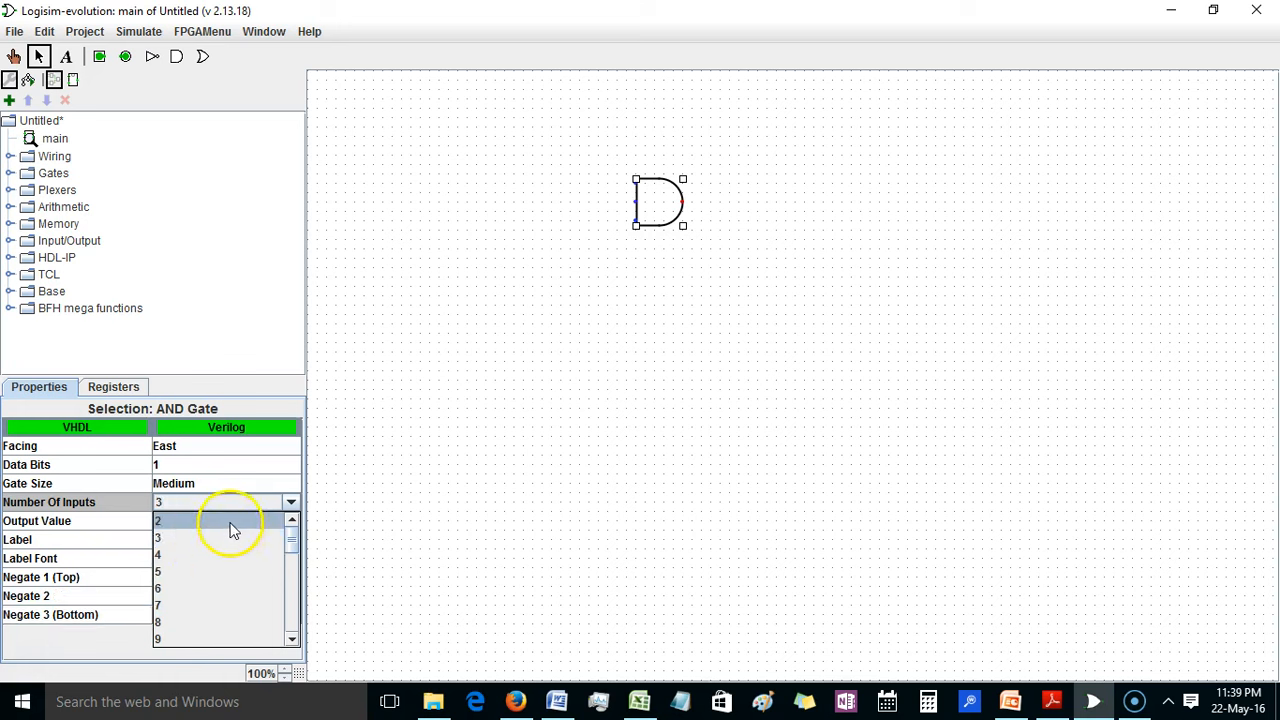
left_click(231, 522)
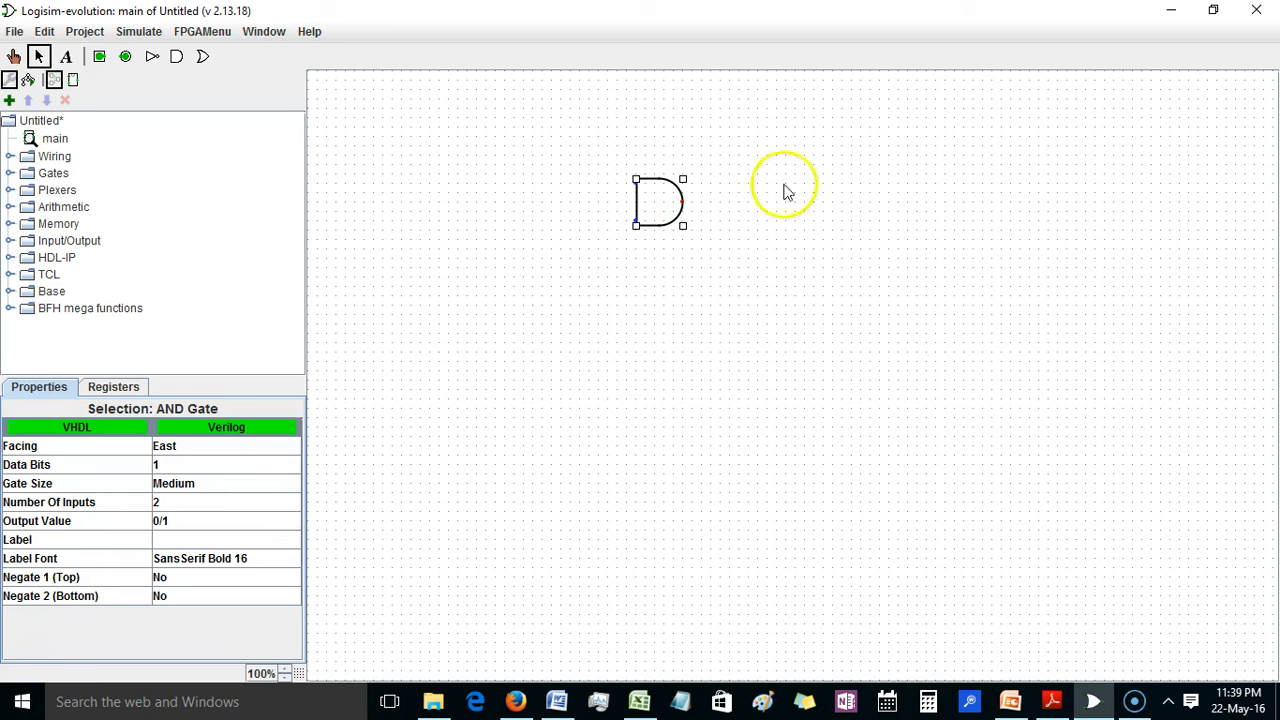
- Draw straight horizontal wires outward from the AND gate's two inputs and from its output
left_click(607, 362)
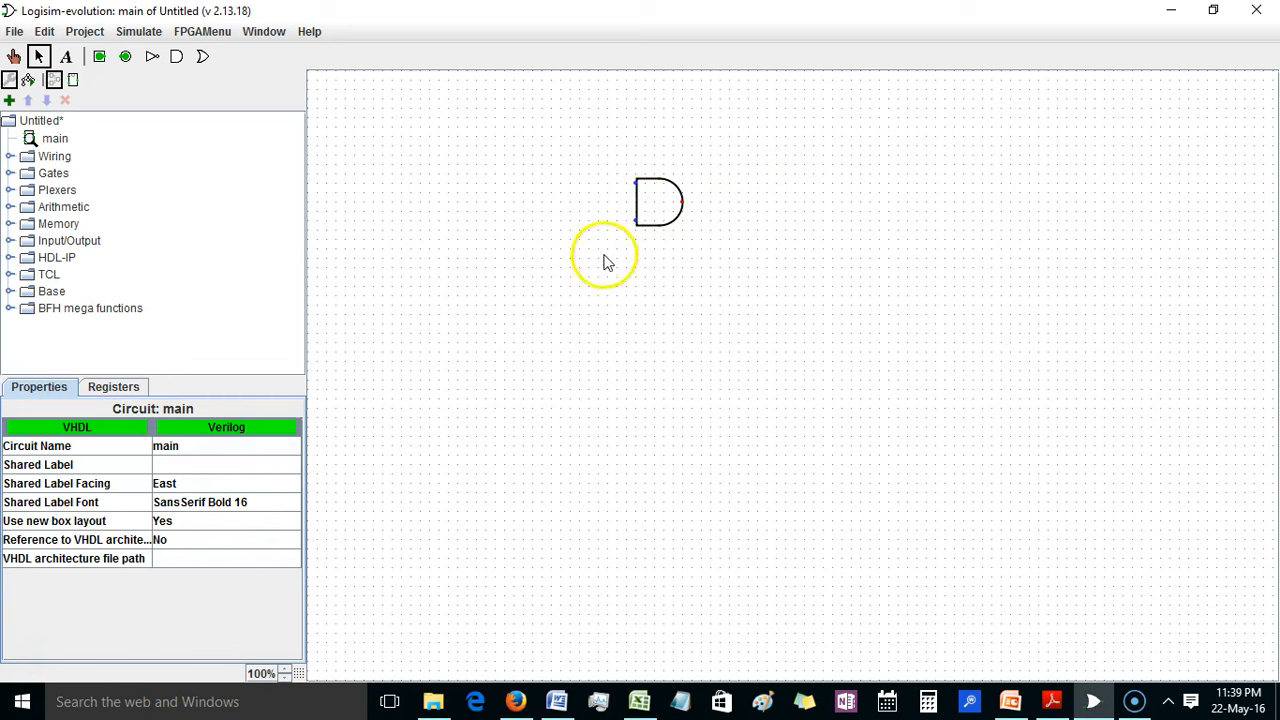
left_click(636, 184)
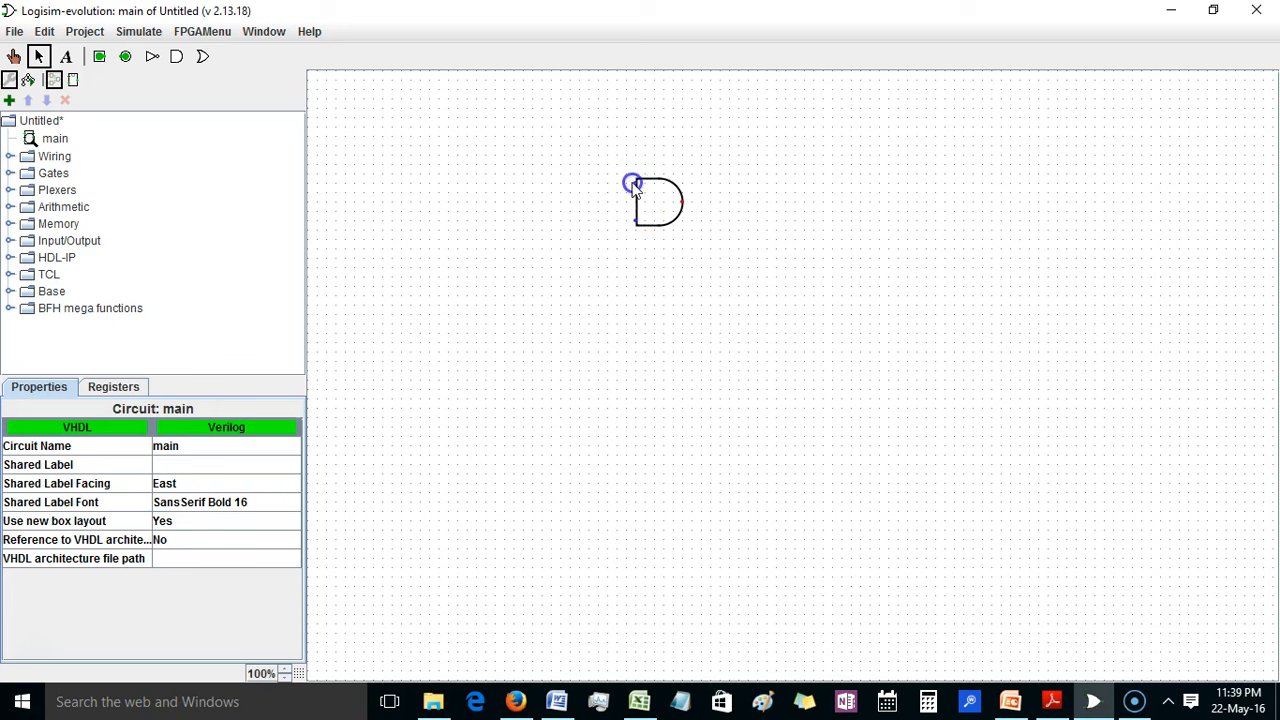
left_click_drag(564, 186, 562, 183)
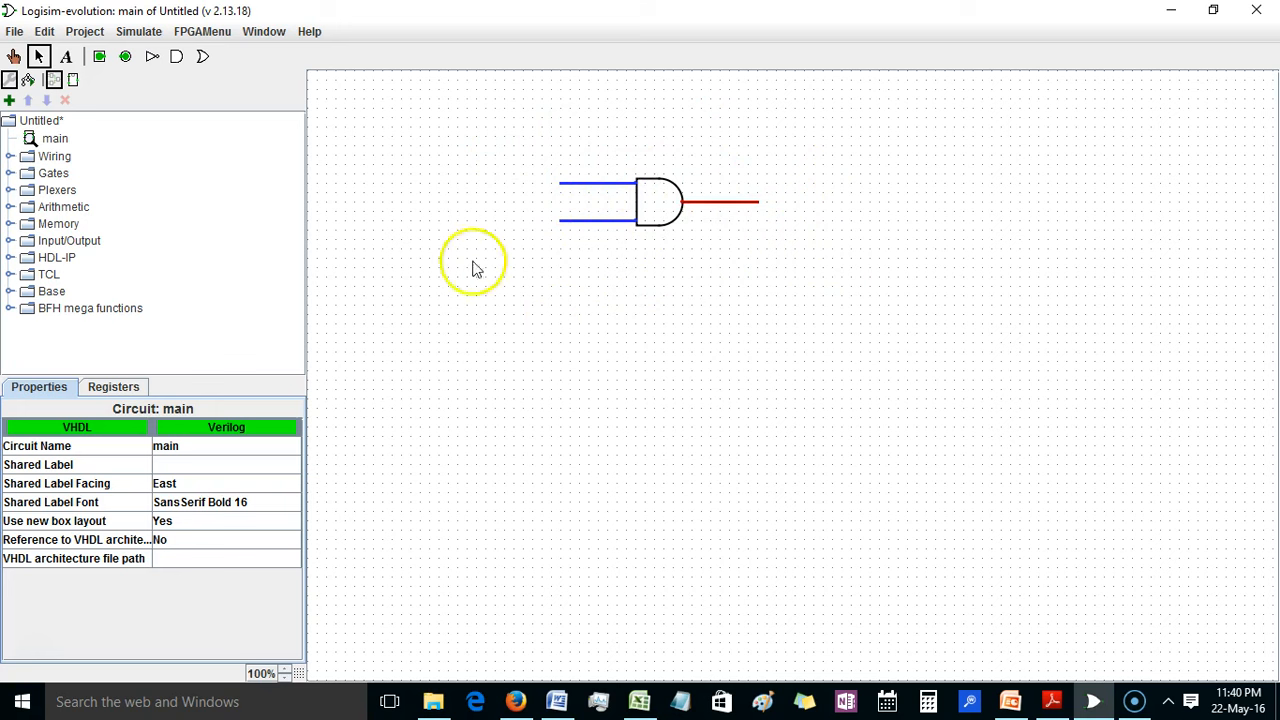
- Place an input pin at the end of each of the AND gate's input wires and an output pin on its output wire
left_click(9, 158)
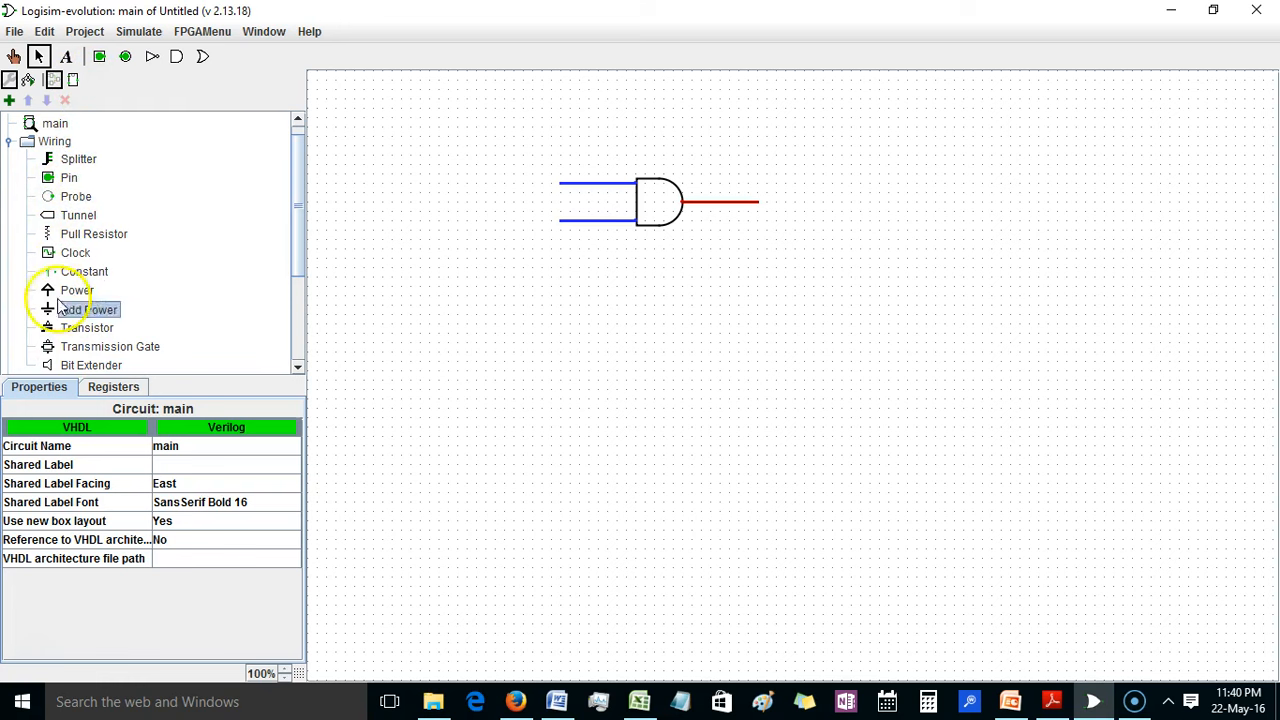
left_click(8, 141)
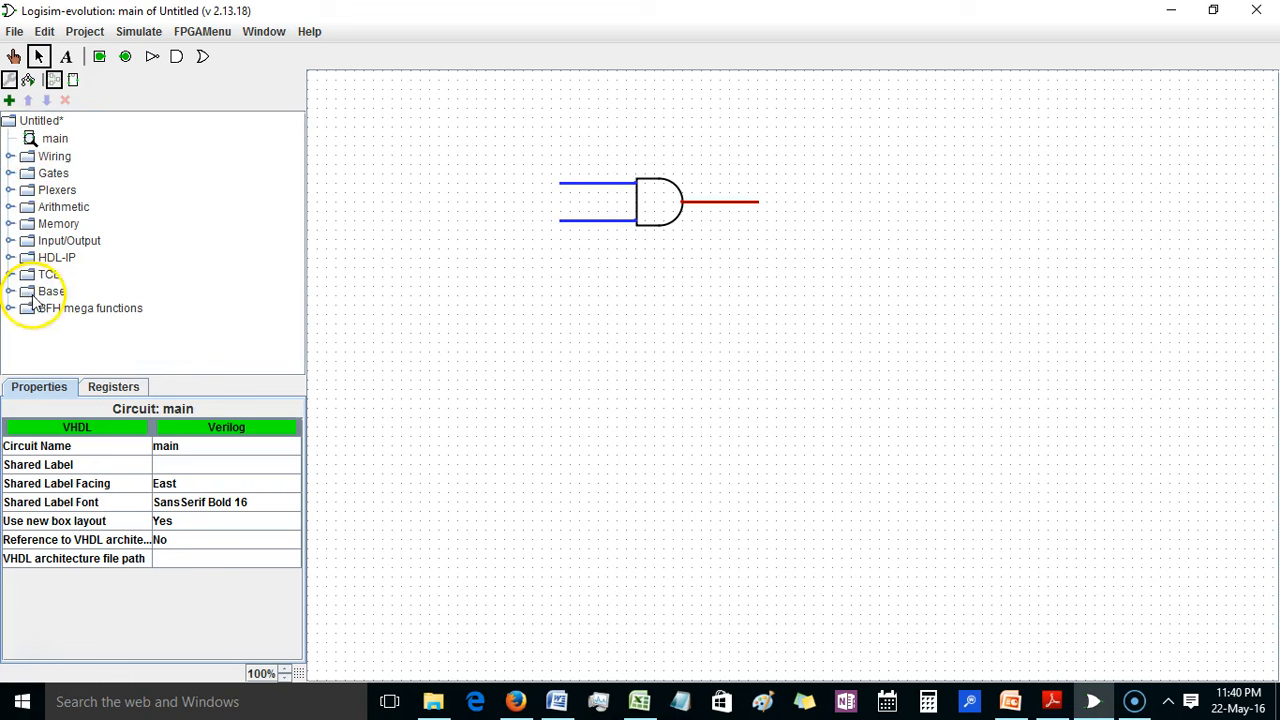
left_click(100, 57)
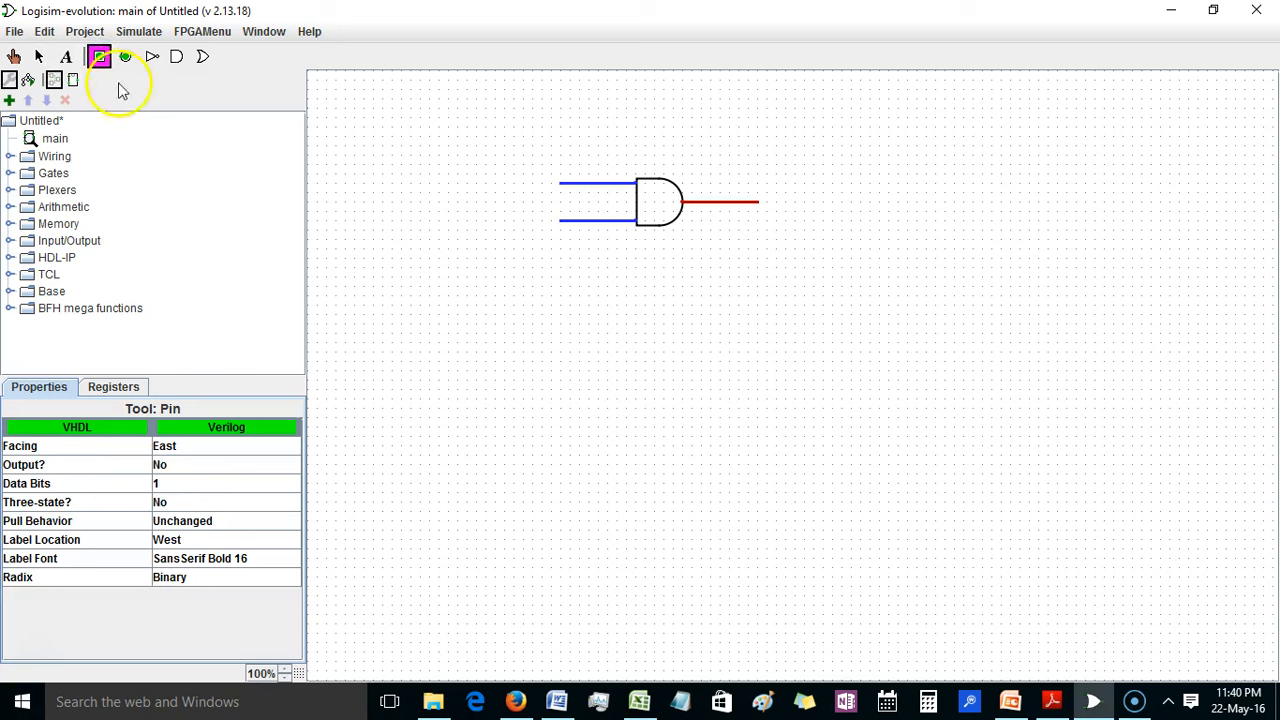
left_click(549, 184)
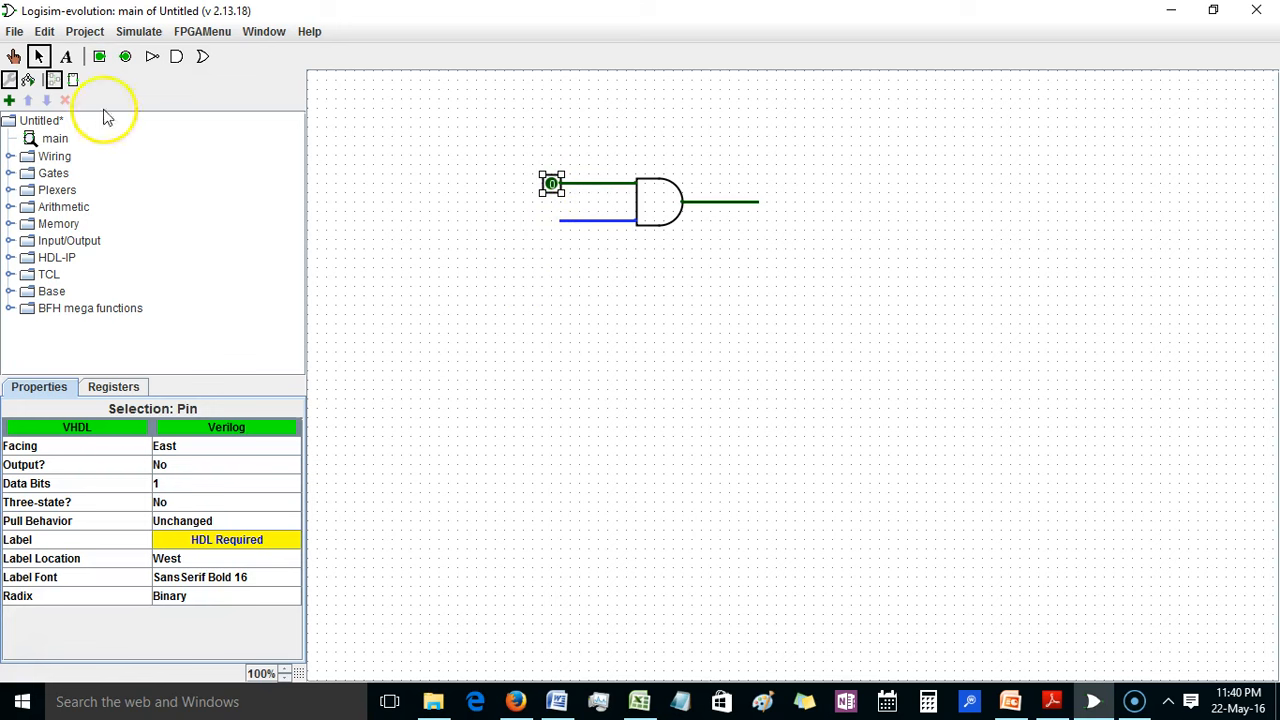
left_click(100, 57)
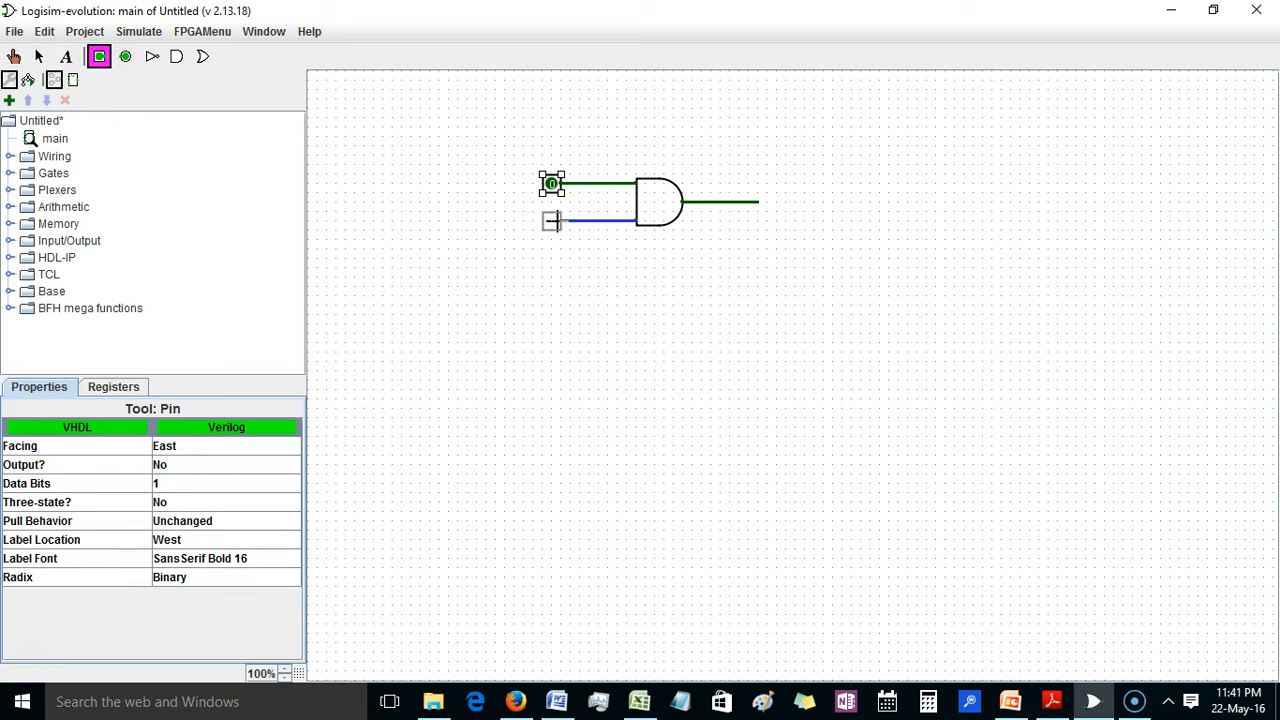
left_click(556, 221)
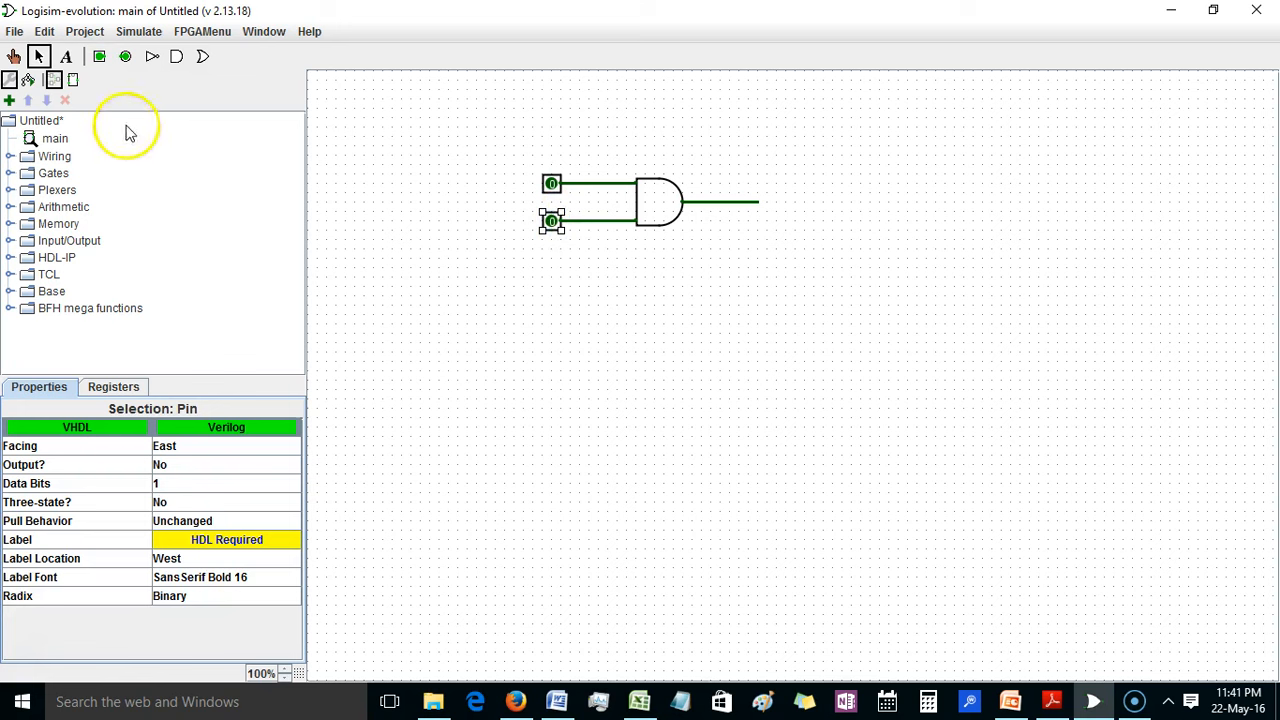
left_click(126, 58)
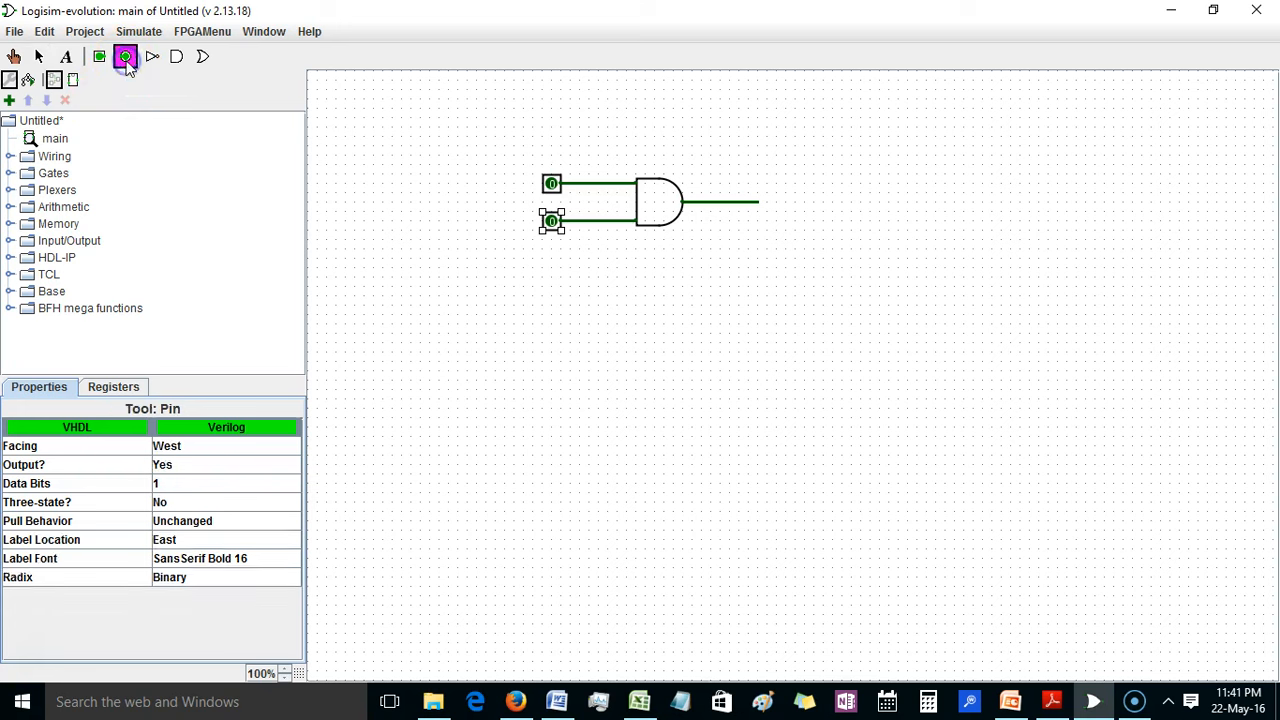
left_click(763, 202)
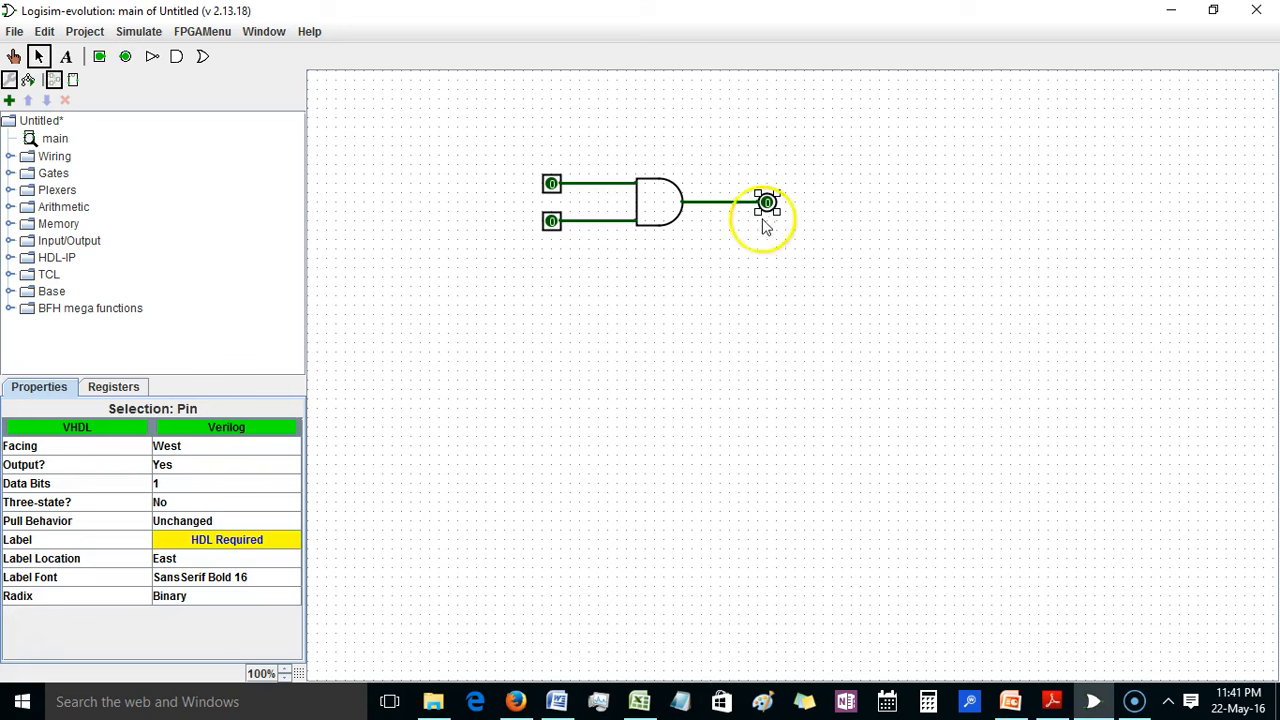
- Test the AND gate with the Poke tool by toggling each input pin individually, ending with both inputs at 1
left_click(723, 363)
left_click(669, 420)
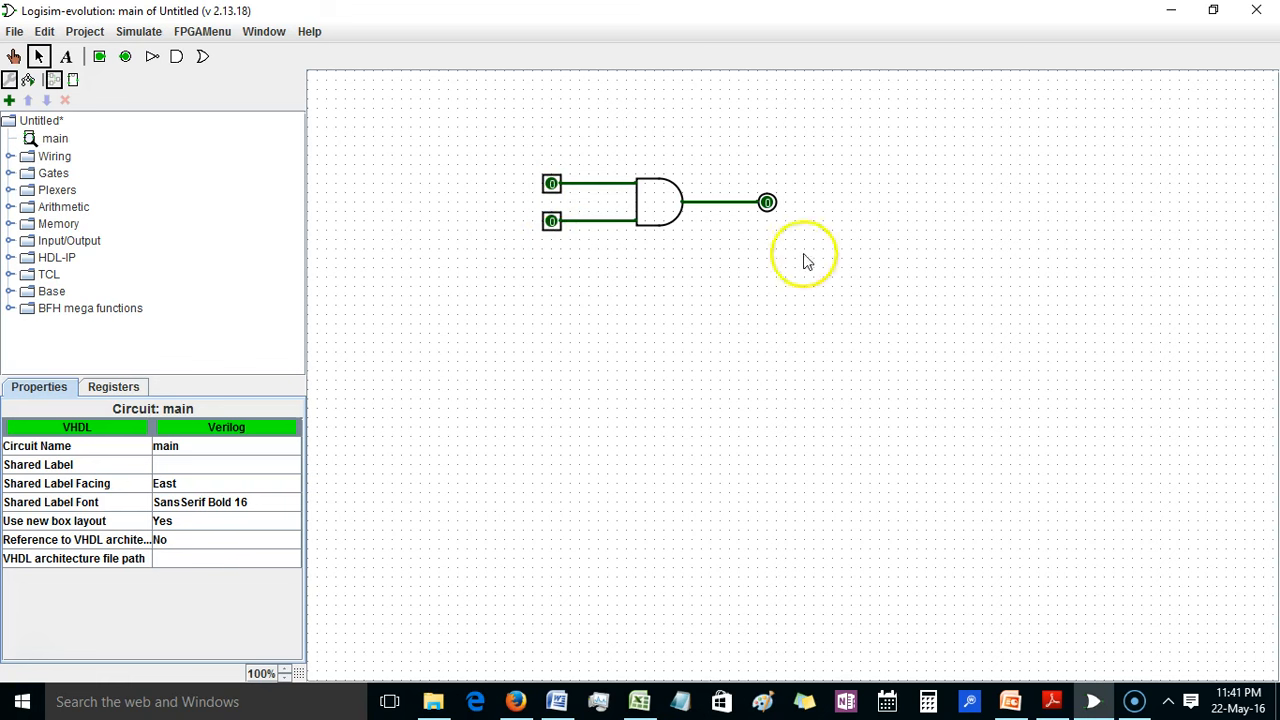
left_click(14, 58)
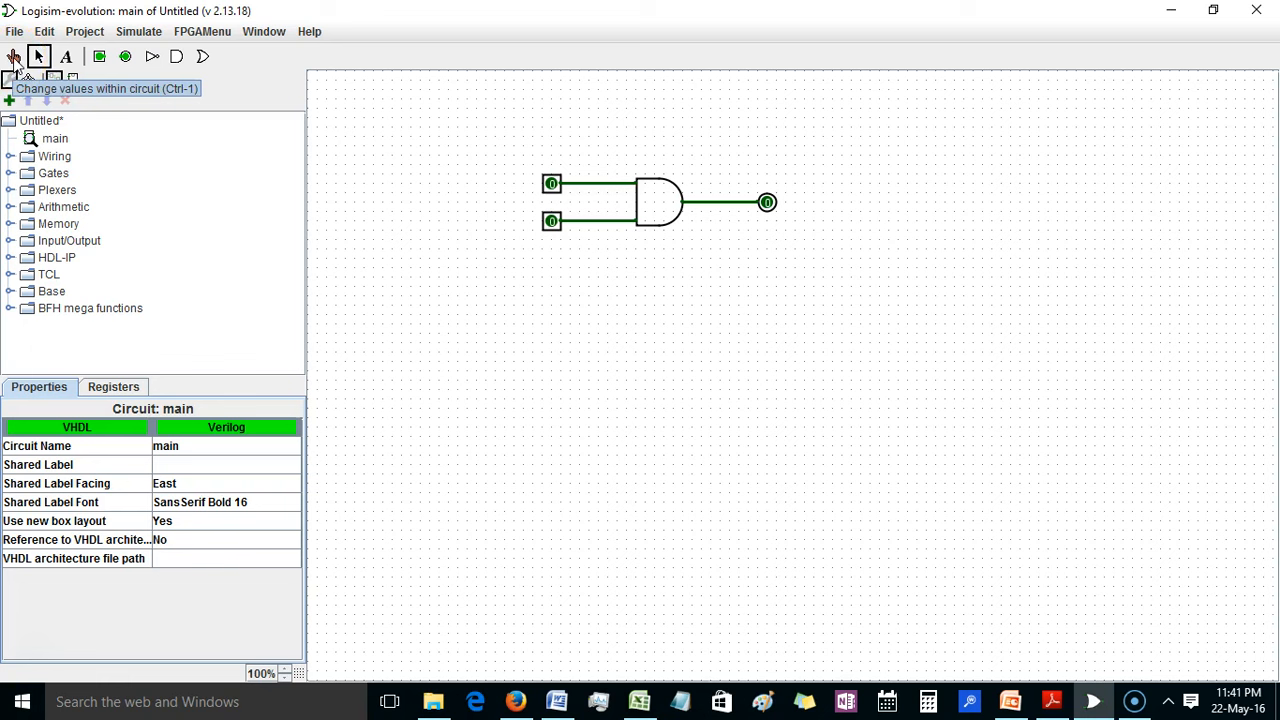
left_click(14, 58)
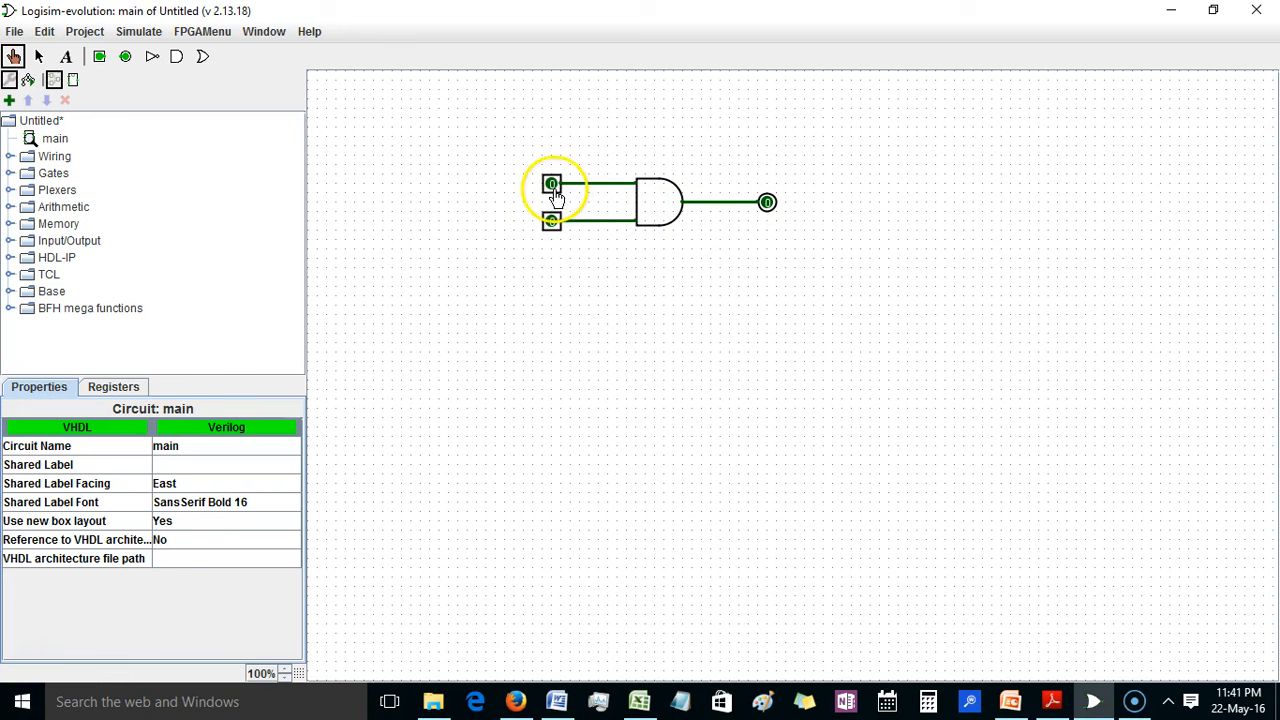
left_click(551, 222)
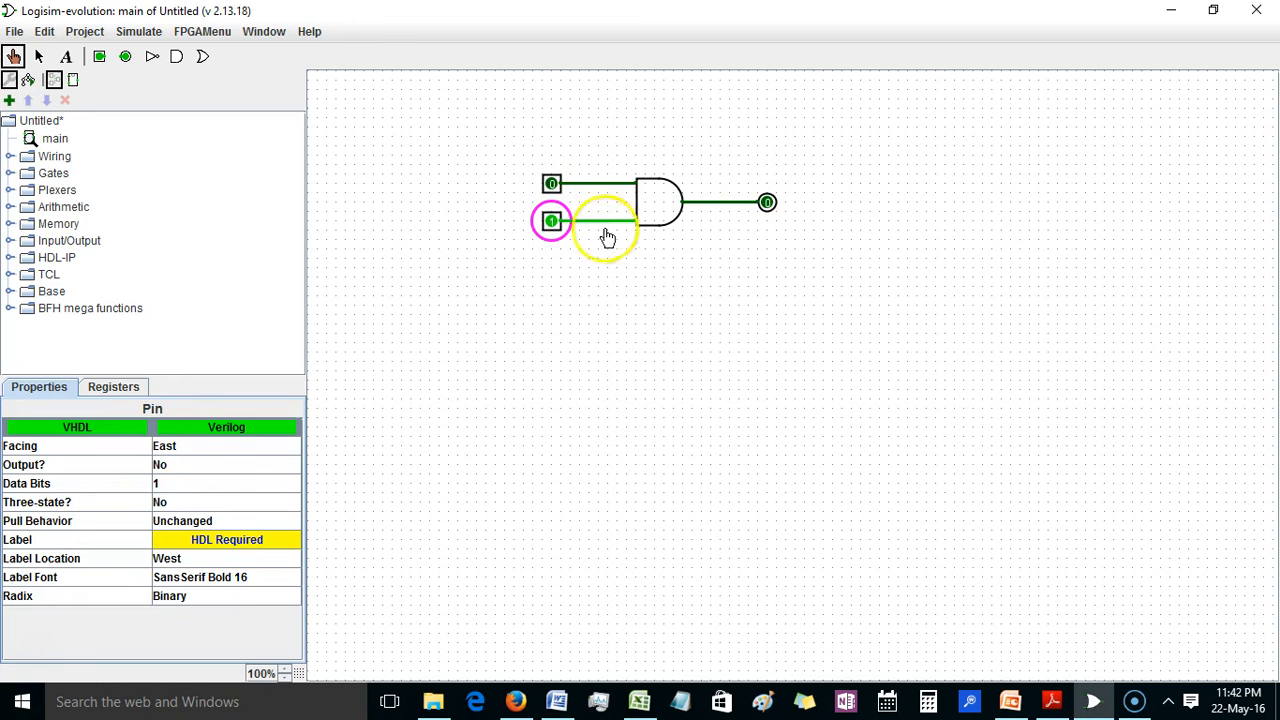
left_click(556, 220)
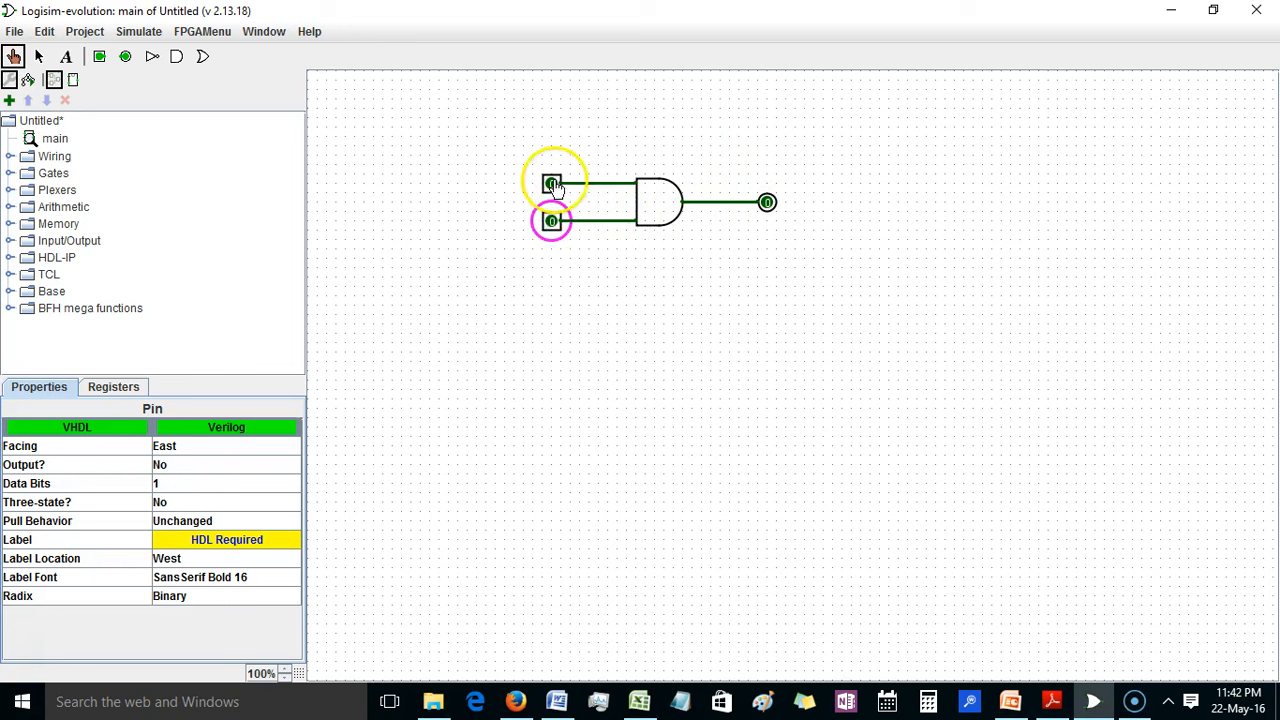
left_click(554, 185)
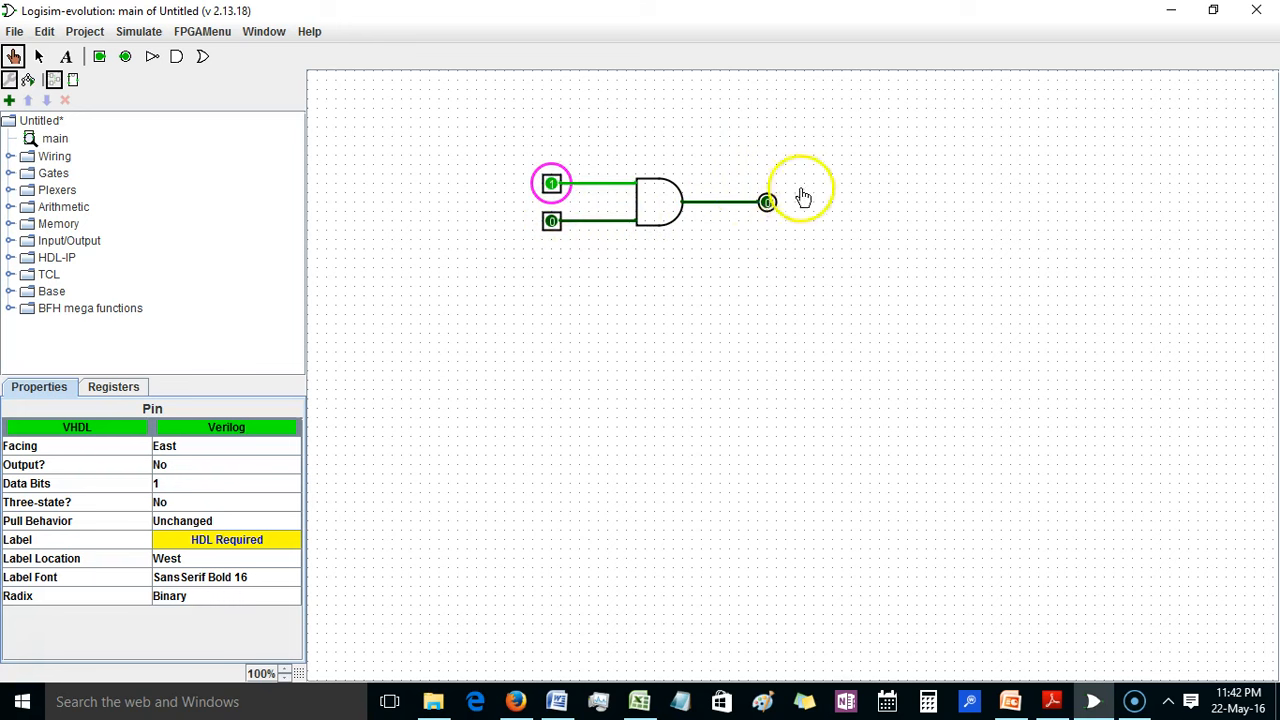
left_click(552, 224)
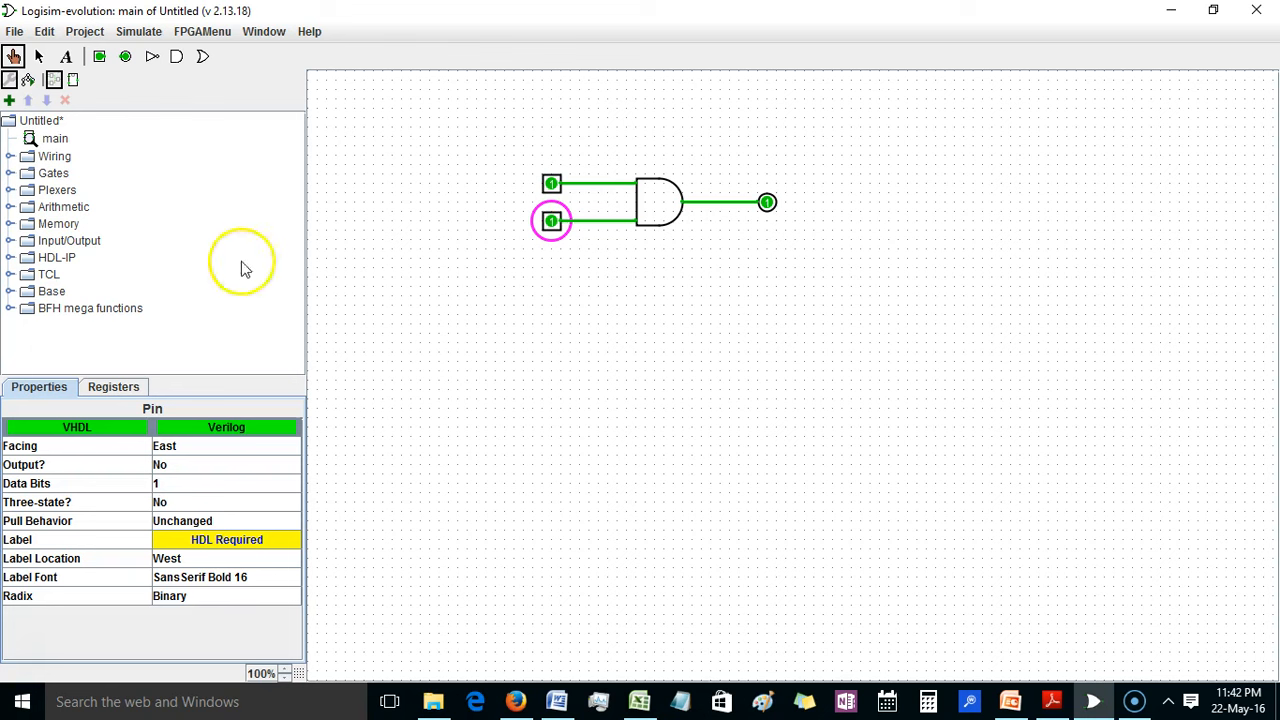
- Place a two-input XOR gate below the AND gate and wire its inputs to the two existing input wires
left_click(9, 175)
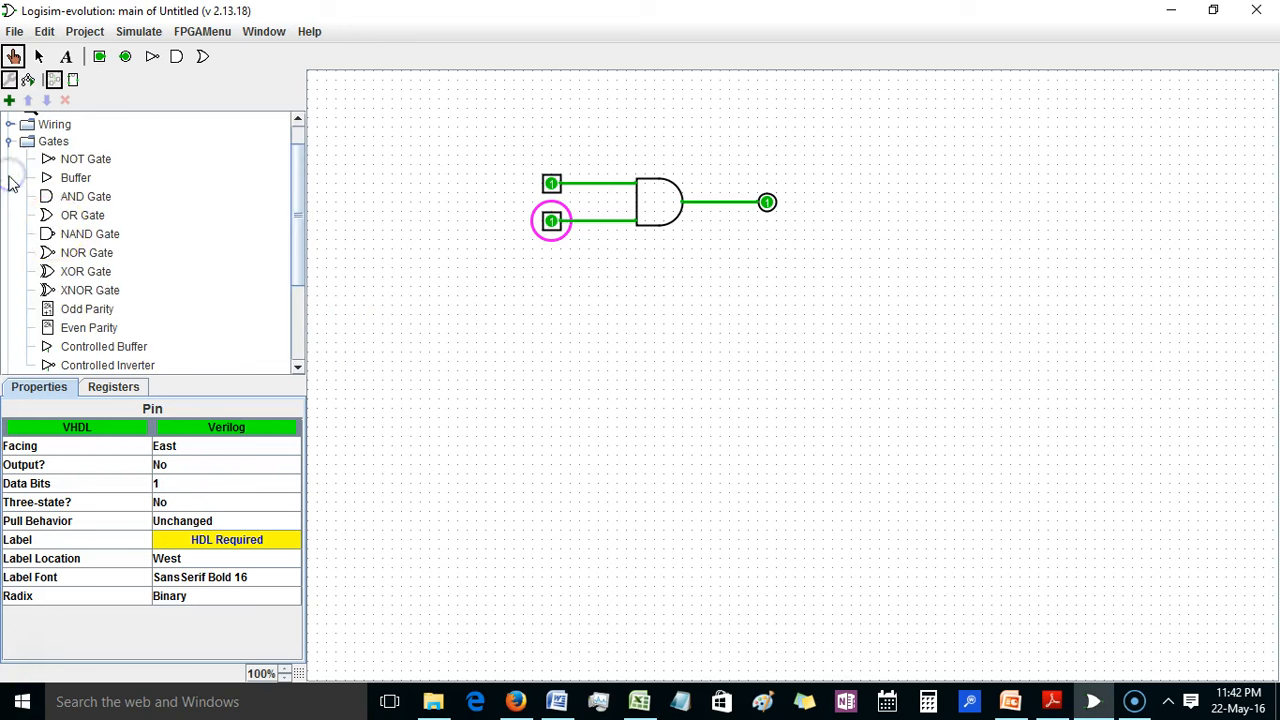
left_click(75, 272)
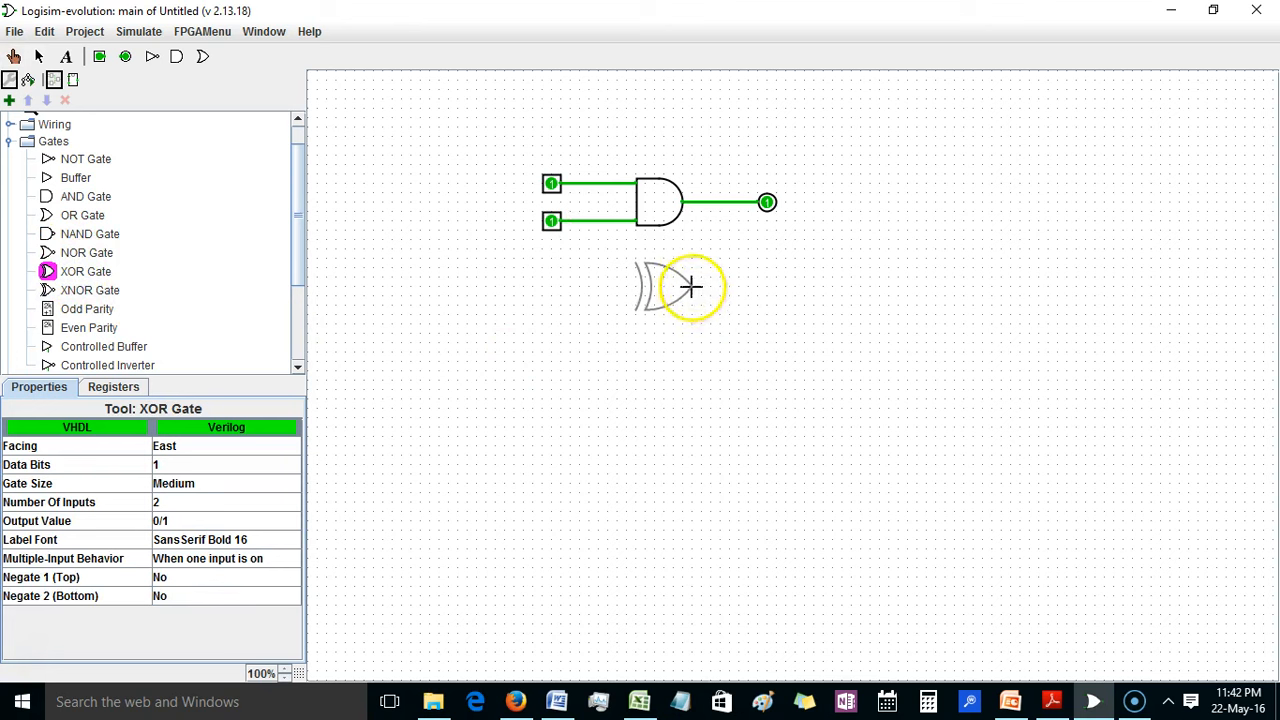
left_click(692, 287)
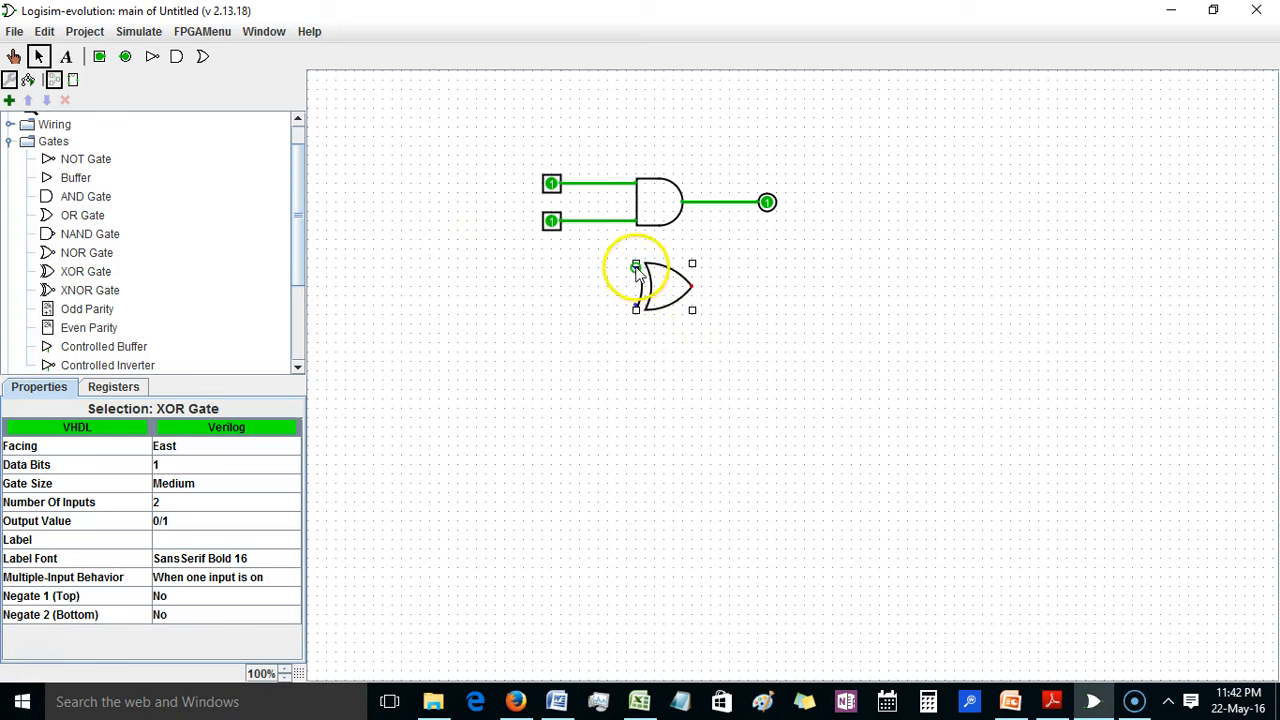
left_click_drag(636, 268, 612, 204)
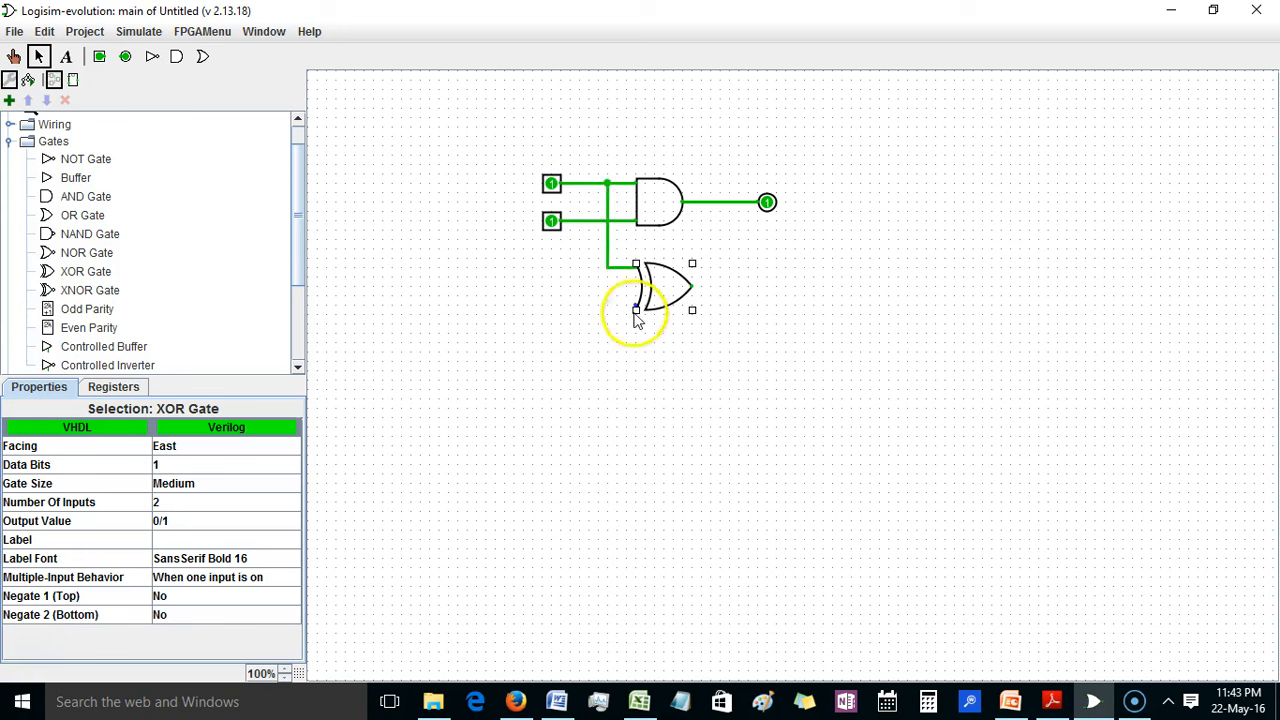
left_click_drag(634, 304, 634, 304)
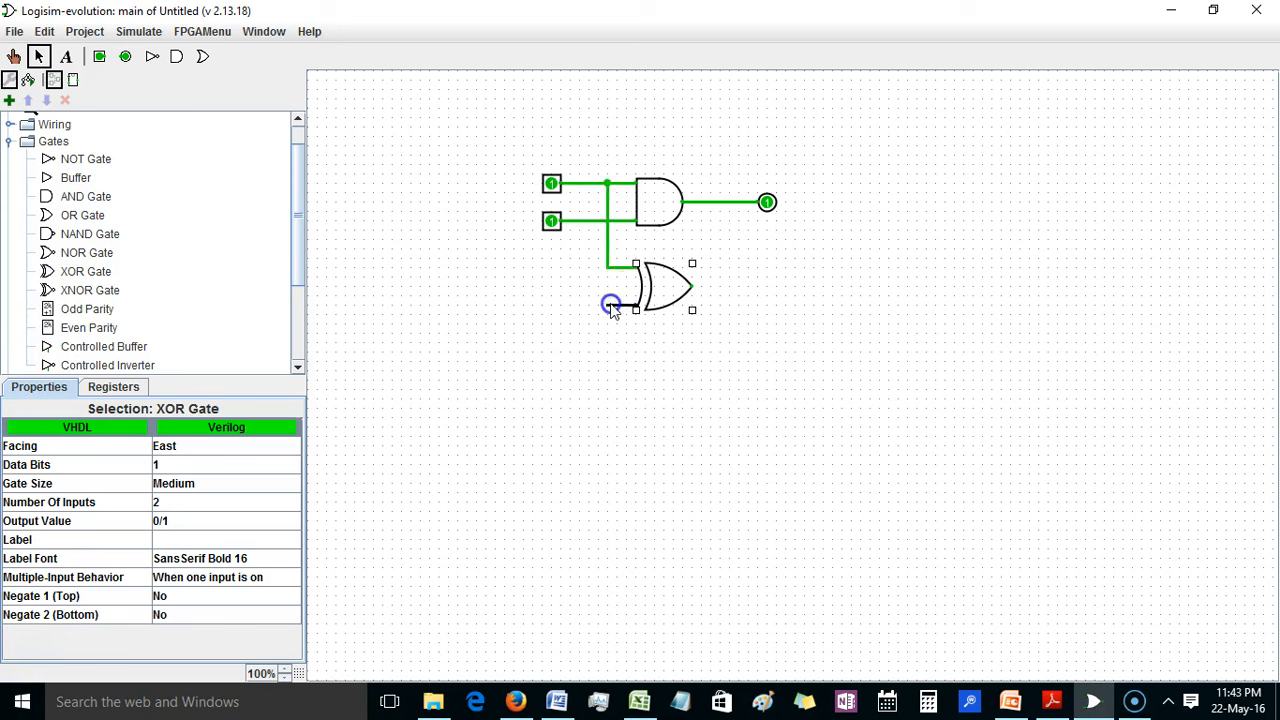
left_click_drag(581, 224, 580, 222)
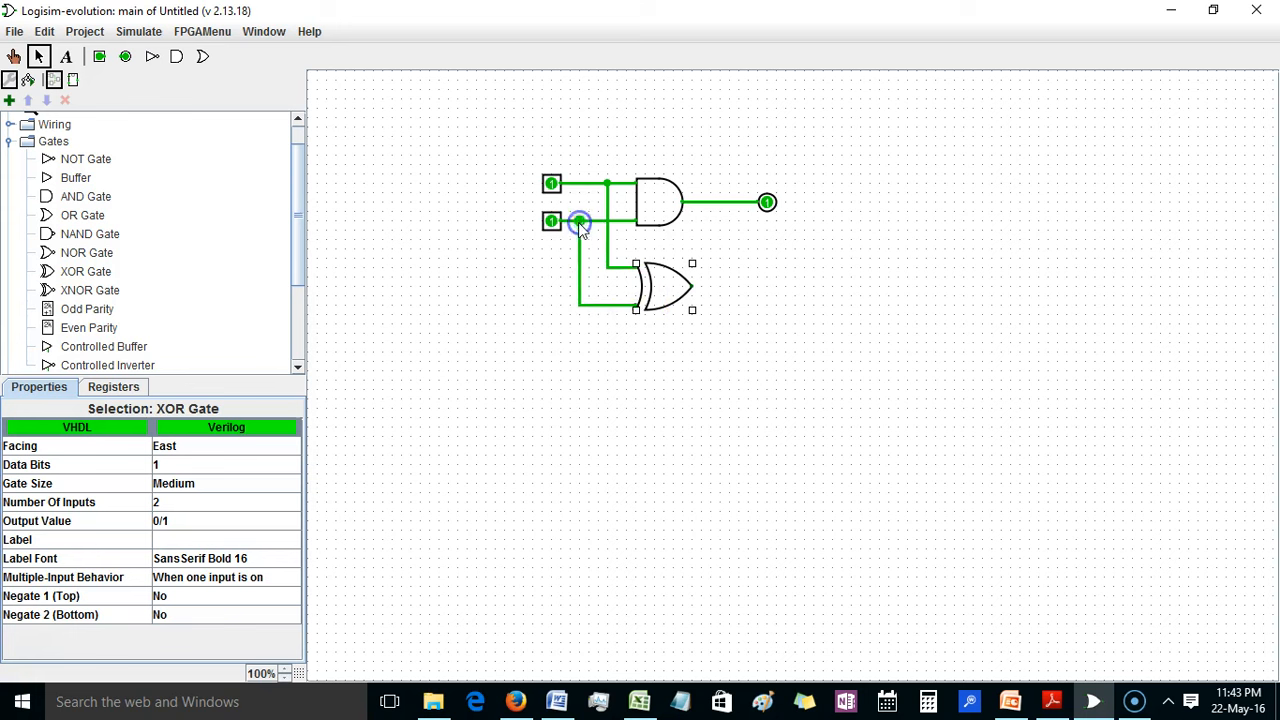
- Delete the AND gate's output pin, draw a wire out of the XOR gate's output, and extend the AND output wire outward and down
left_click(766, 205)
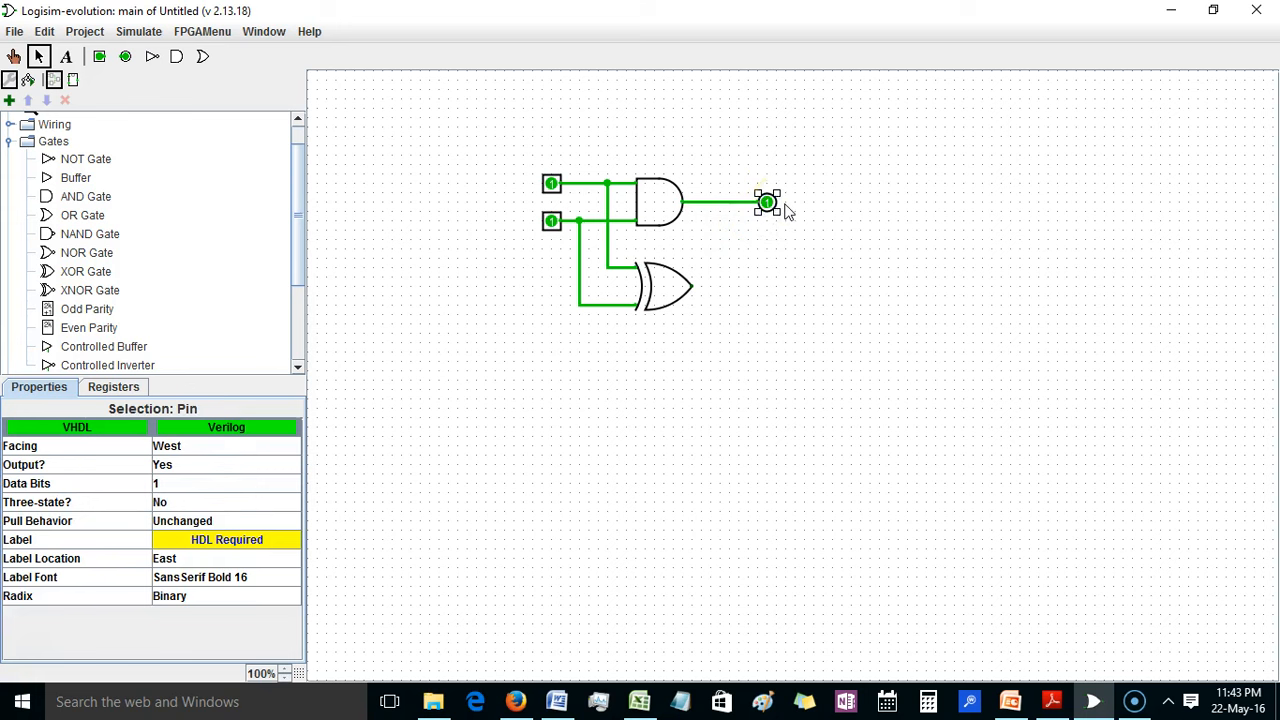
key("Delete")
left_click_drag(694, 289, 776, 286)
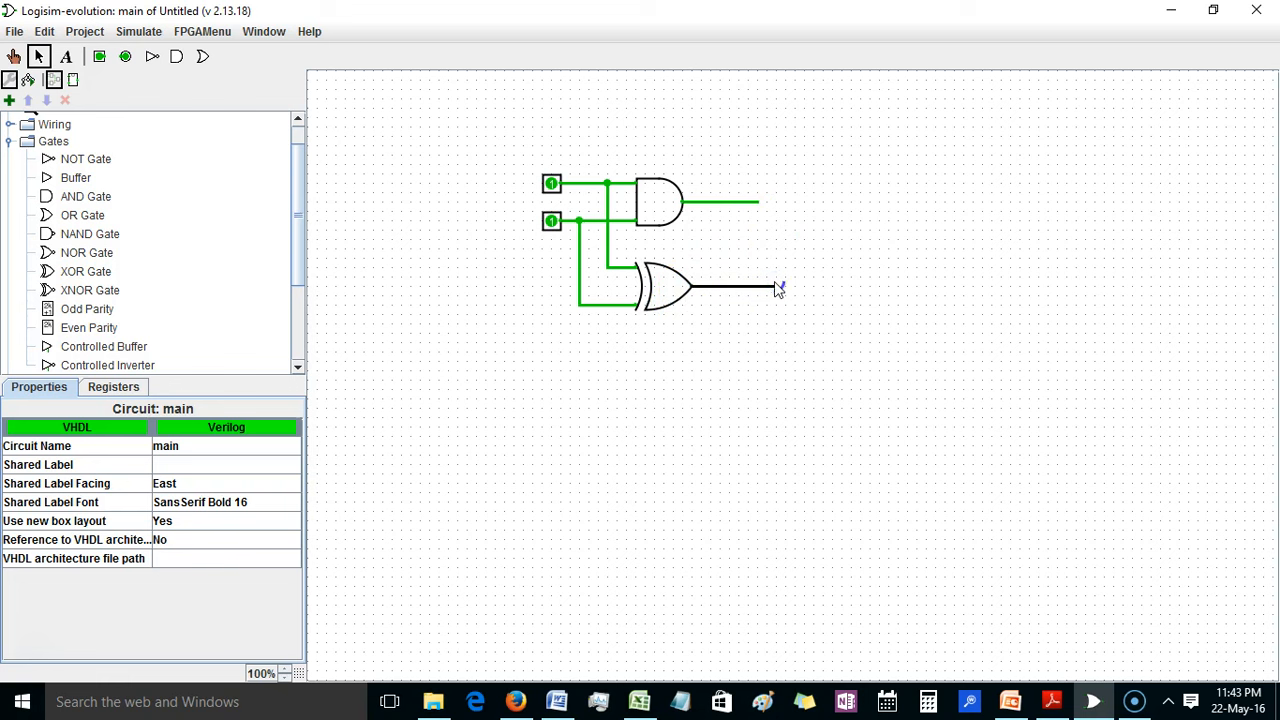
left_click_drag(776, 286, 776, 286)
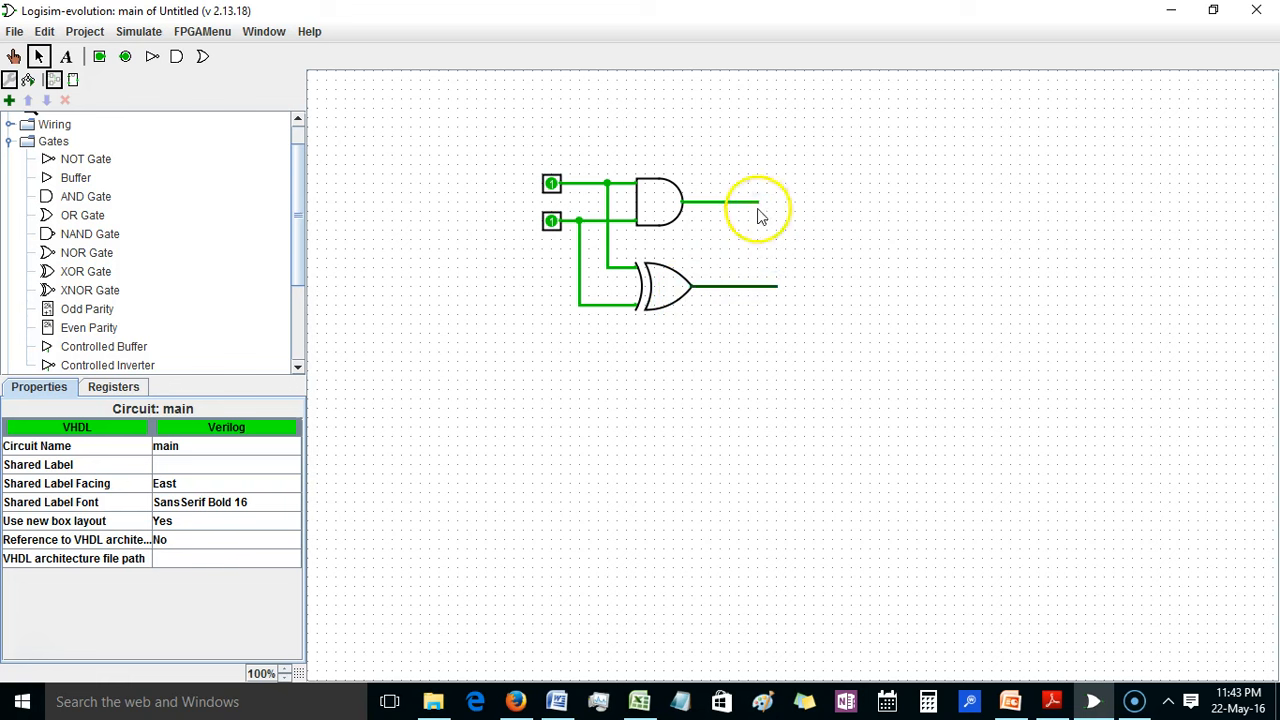
left_click_drag(767, 207, 805, 232)
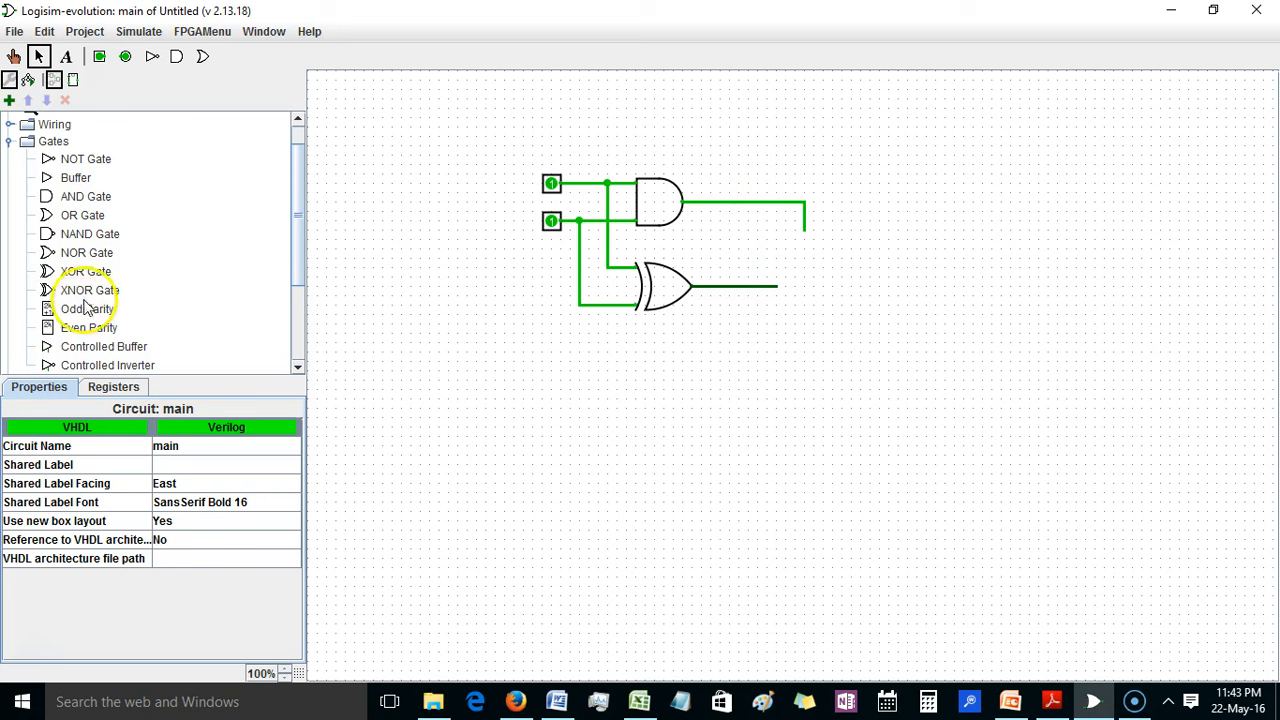
- Place a NAND gate after the two gates, draw its output wire, and connect the AND and XOR outputs to its inputs
left_click(80, 218)
left_click(99, 236)
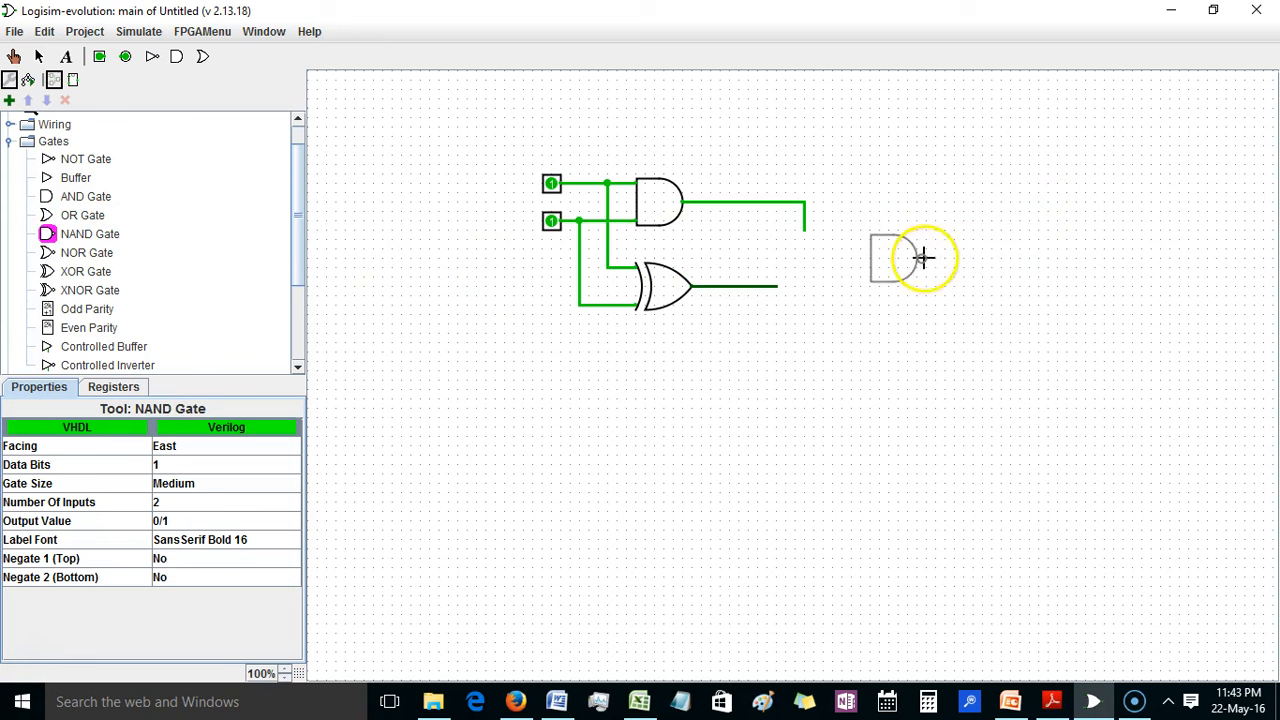
left_click(914, 252)
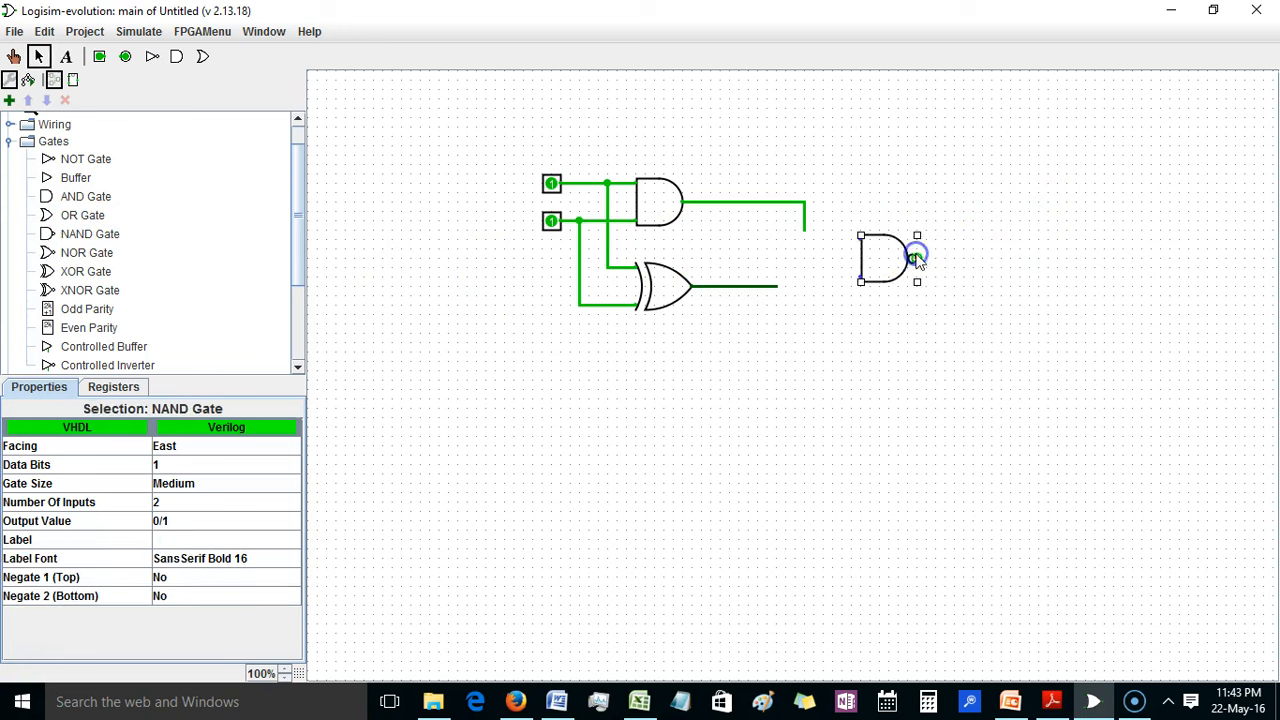
left_click(982, 303)
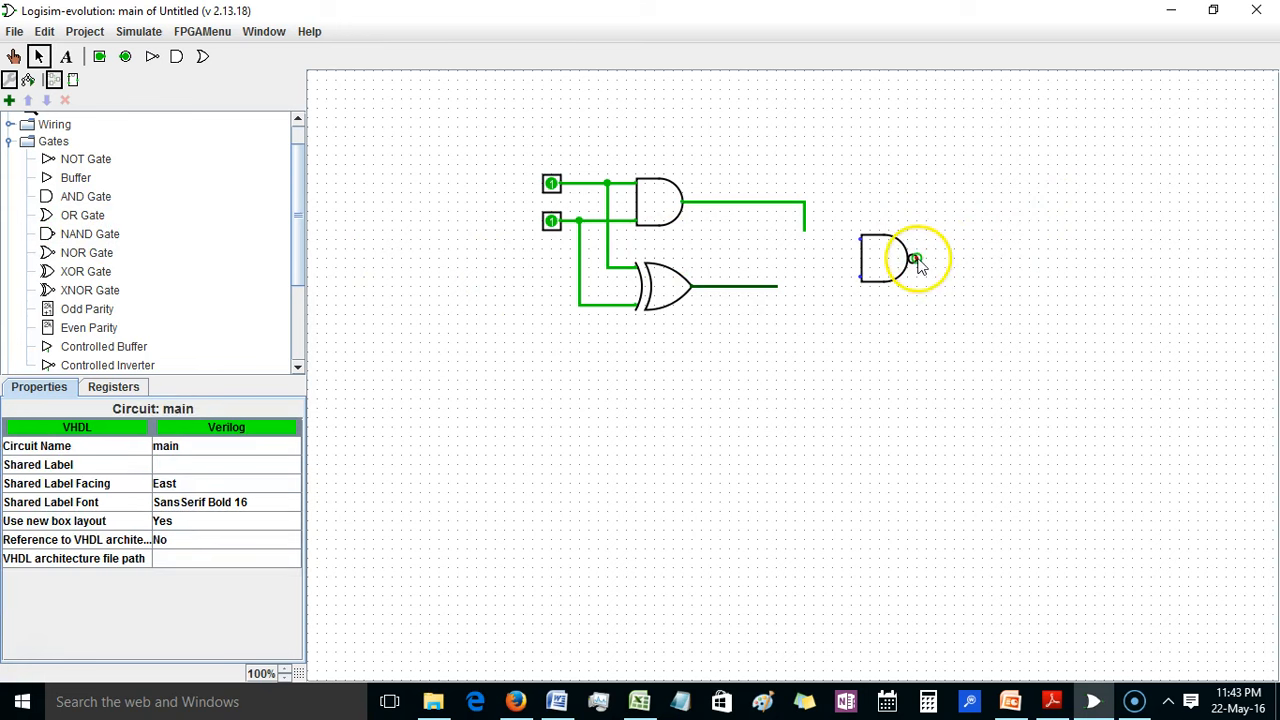
left_click_drag(917, 257, 972, 258)
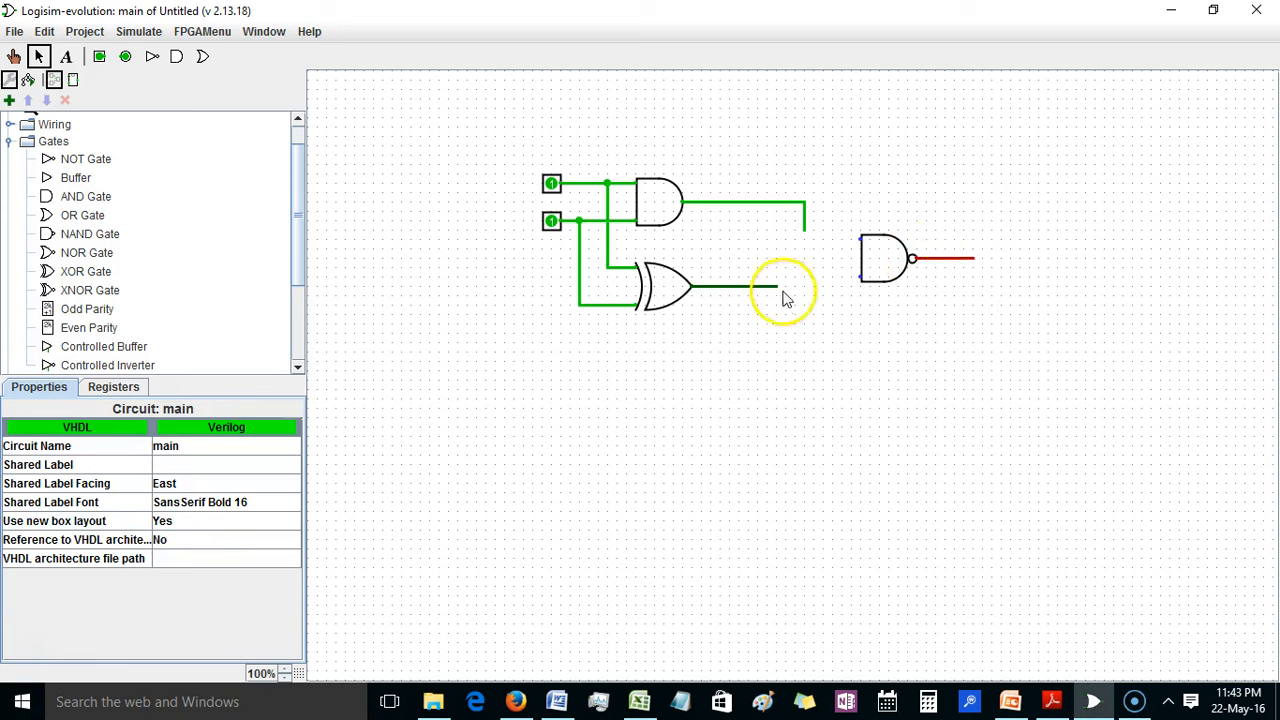
left_click_drag(786, 280, 806, 238)
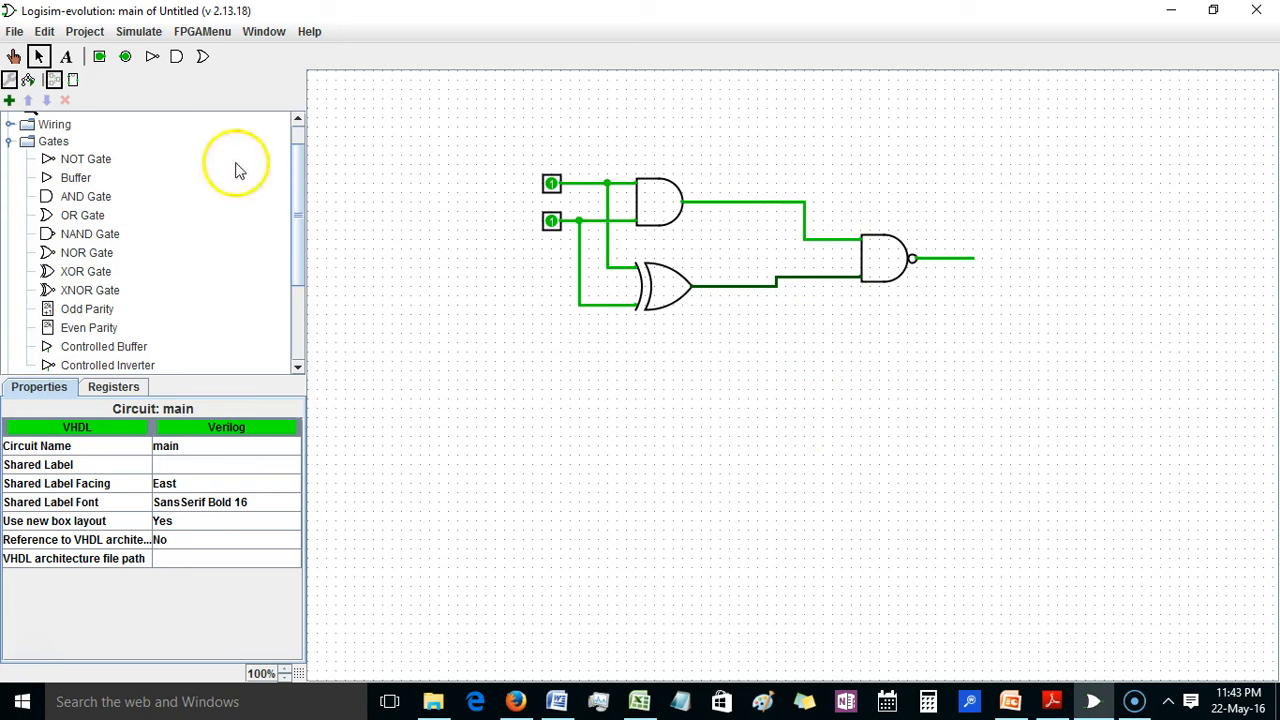
- Place an output pin at the end of the NAND gate's output wire
left_click(125, 56)
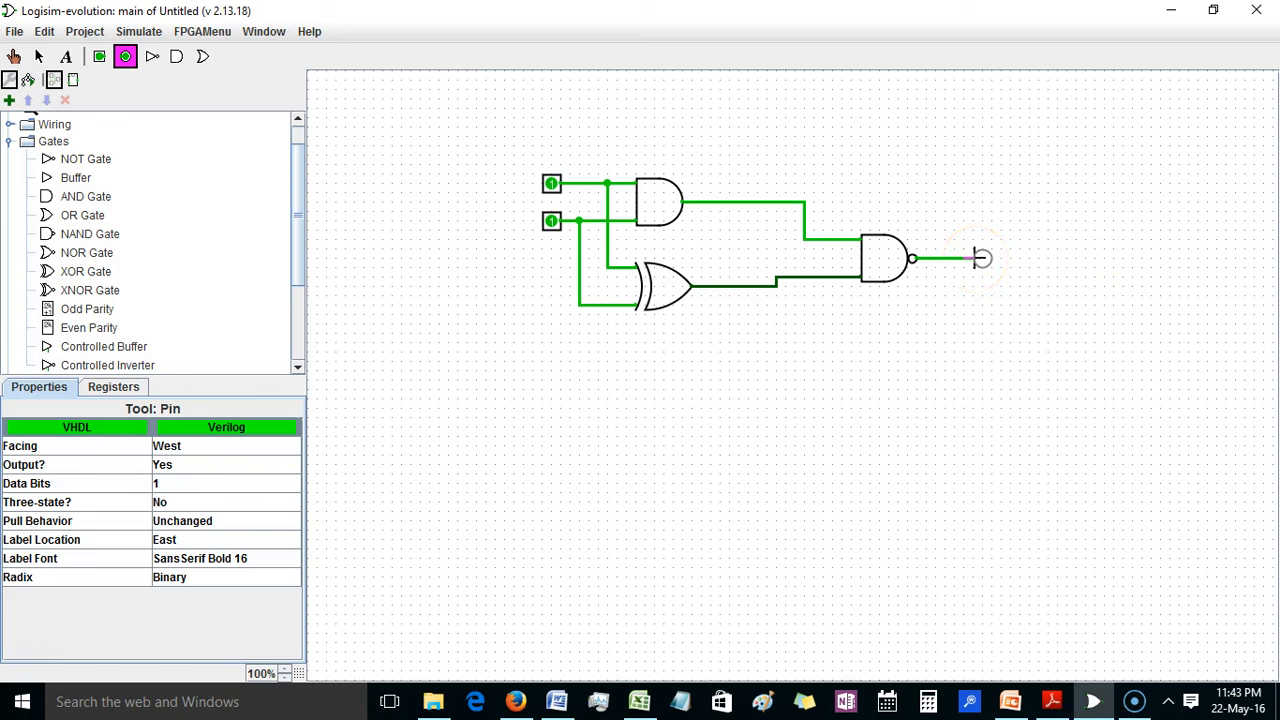
left_click(980, 258)
left_click(992, 380)
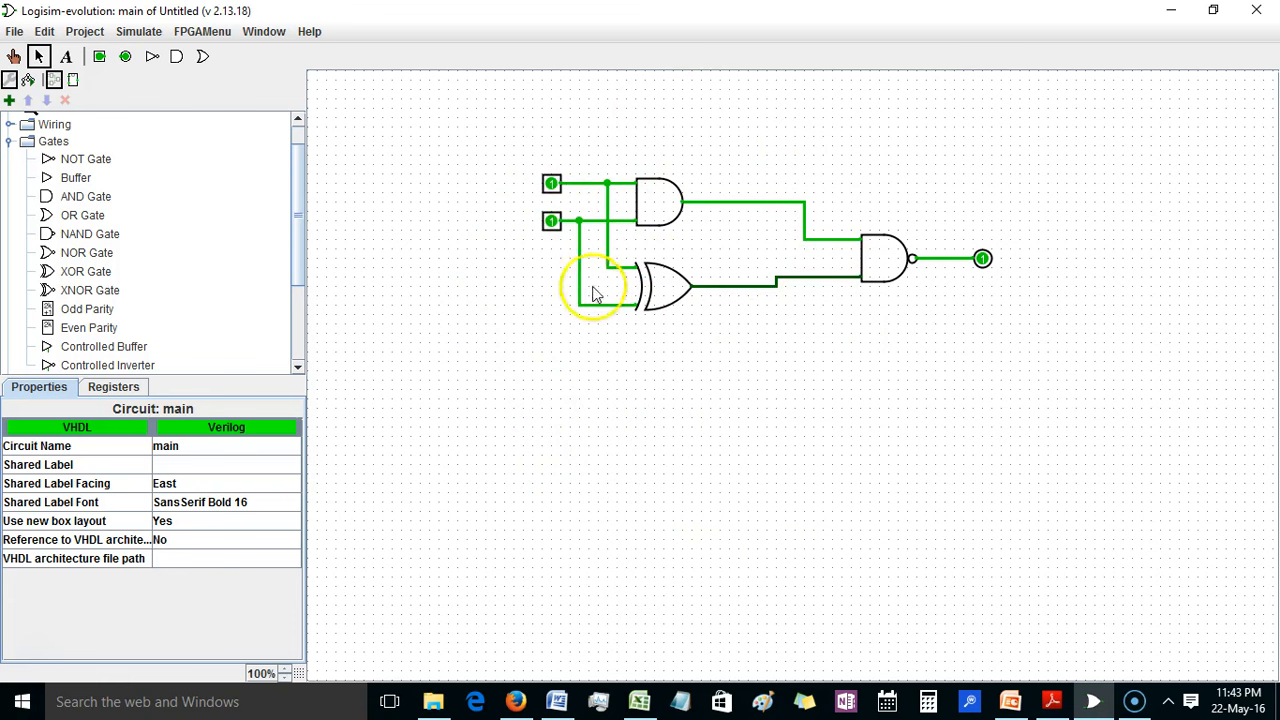
- Set both input pins to 0 with the Poke tool to start testing the combined circuit
left_click(552, 186)
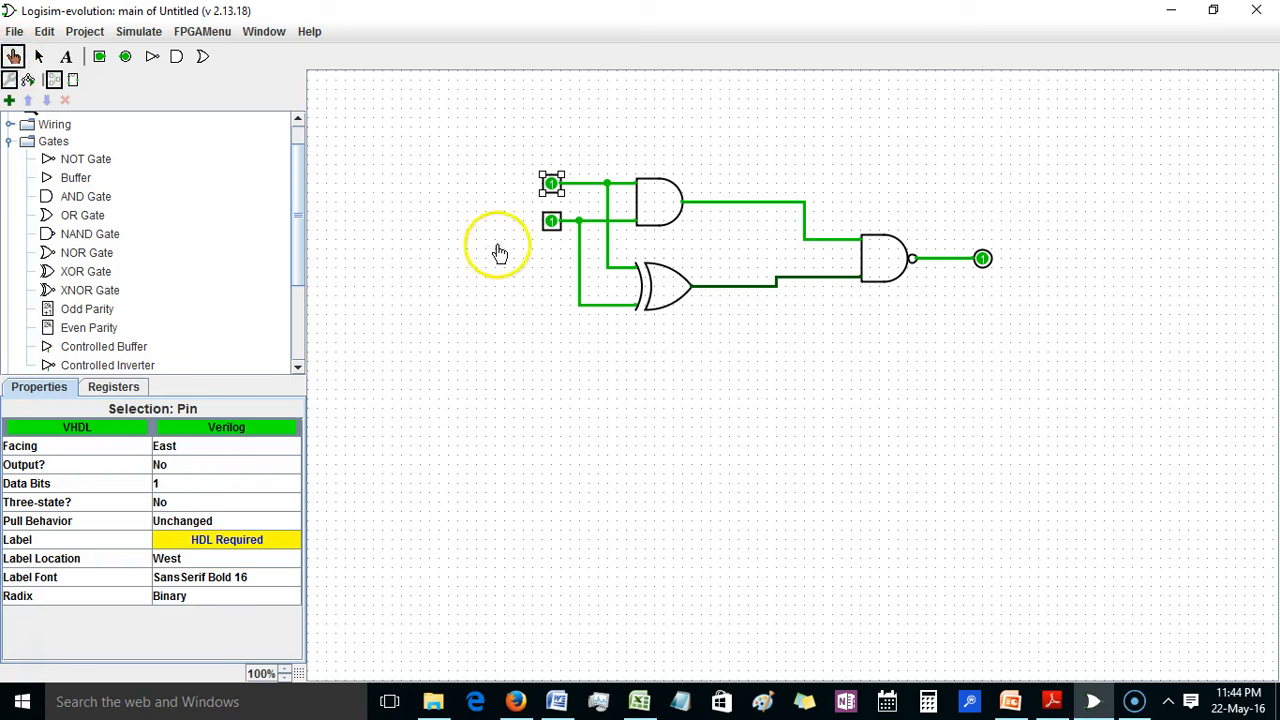
left_click(38, 56)
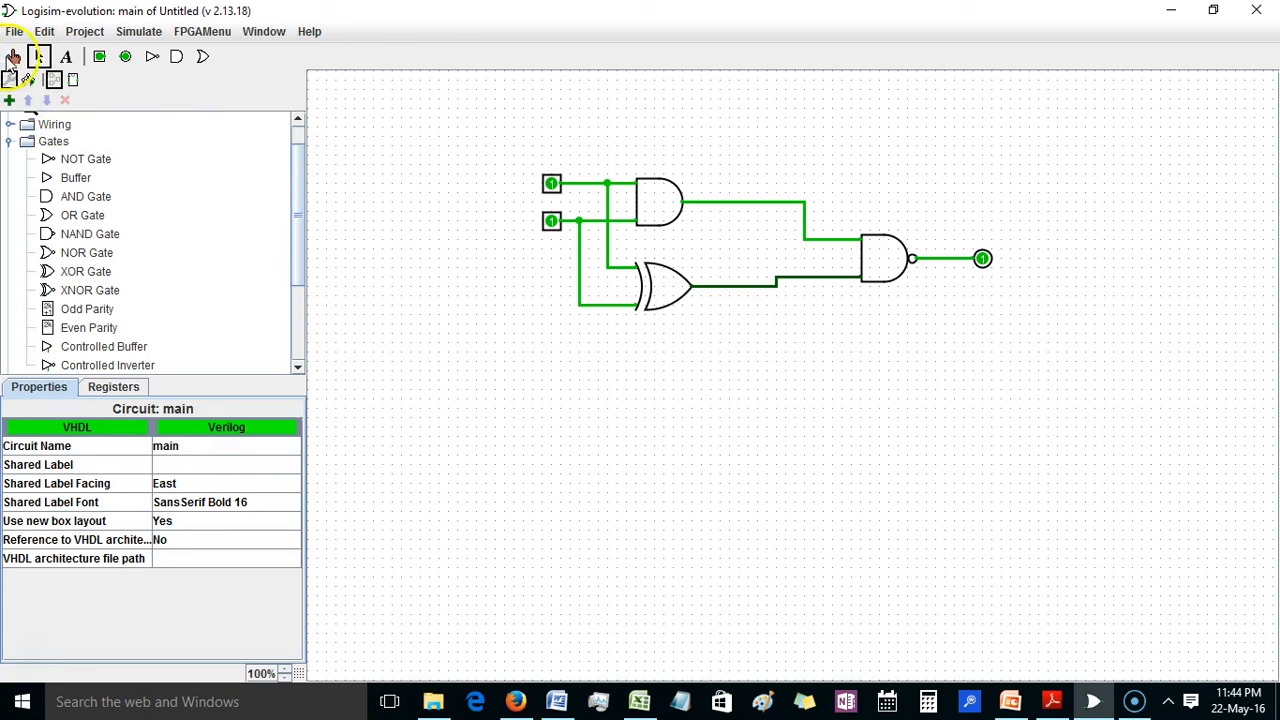
left_click(12, 58)
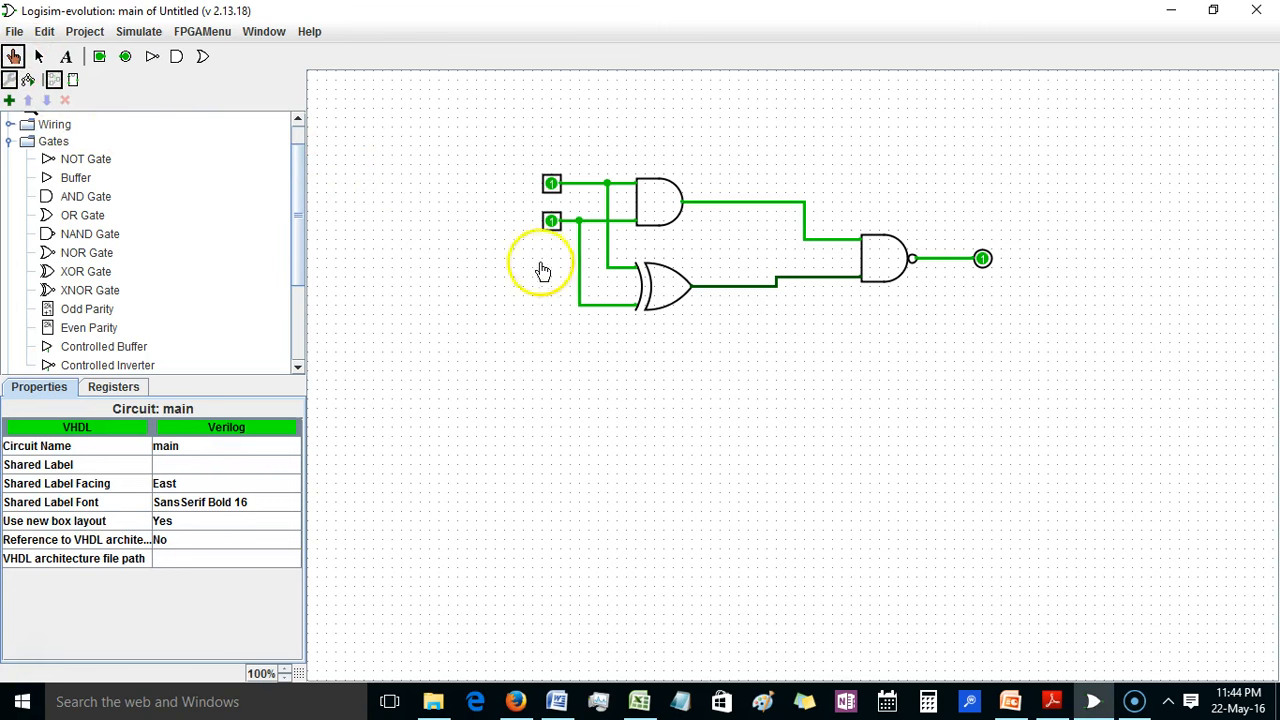
left_click(551, 185)
left_click(551, 221)
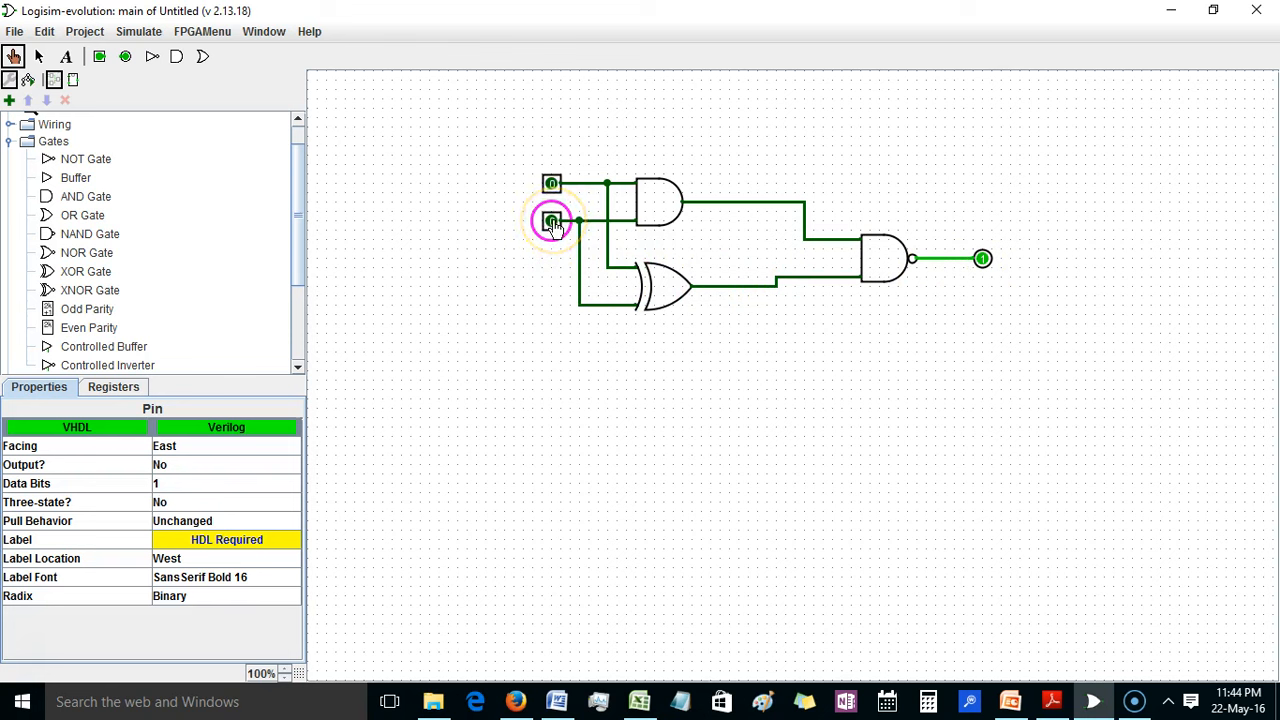
- Toggle the two input pins through all 0 and 1 combinations to test the NAND output, ending with both at 1
left_click(552, 221)
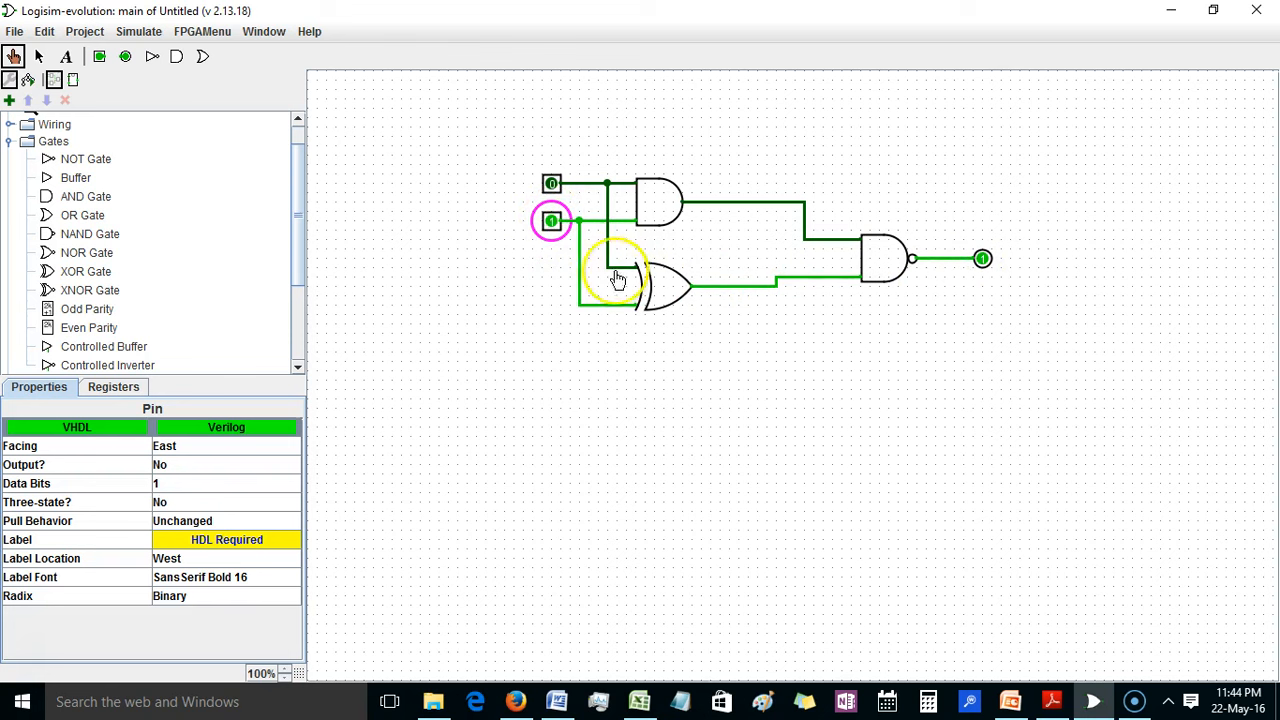
left_click(553, 222)
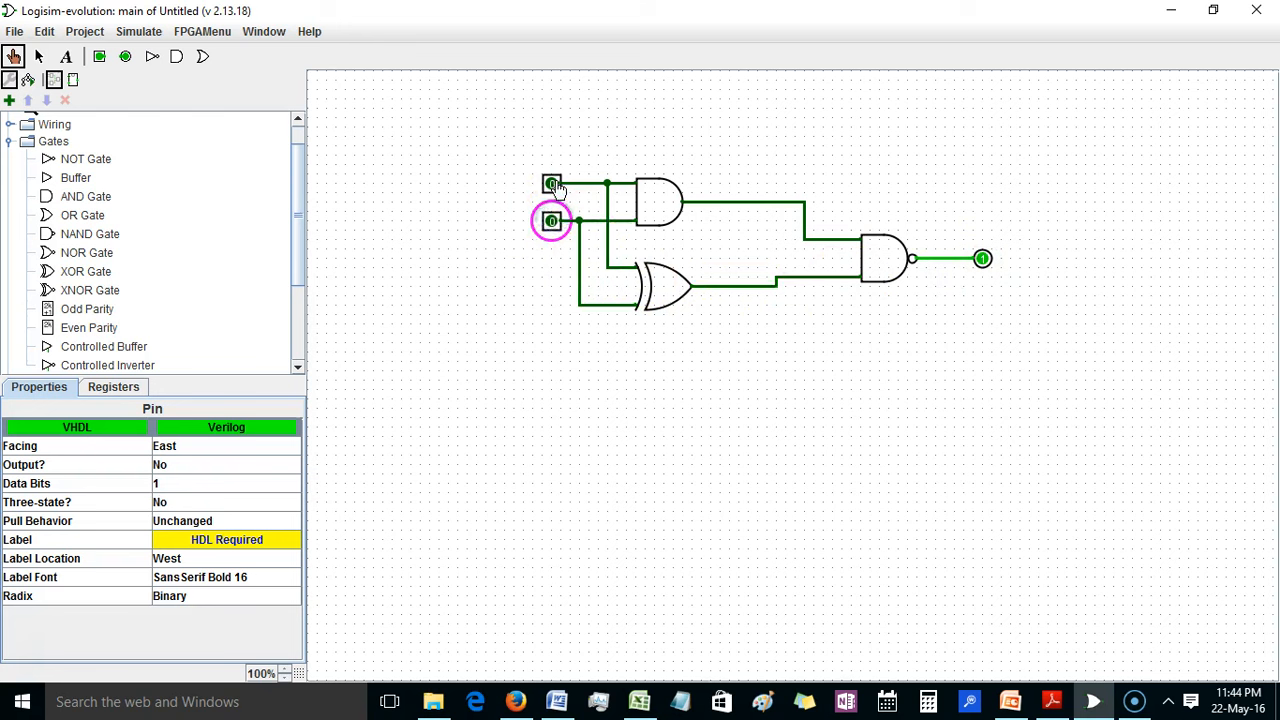
left_click(553, 184)
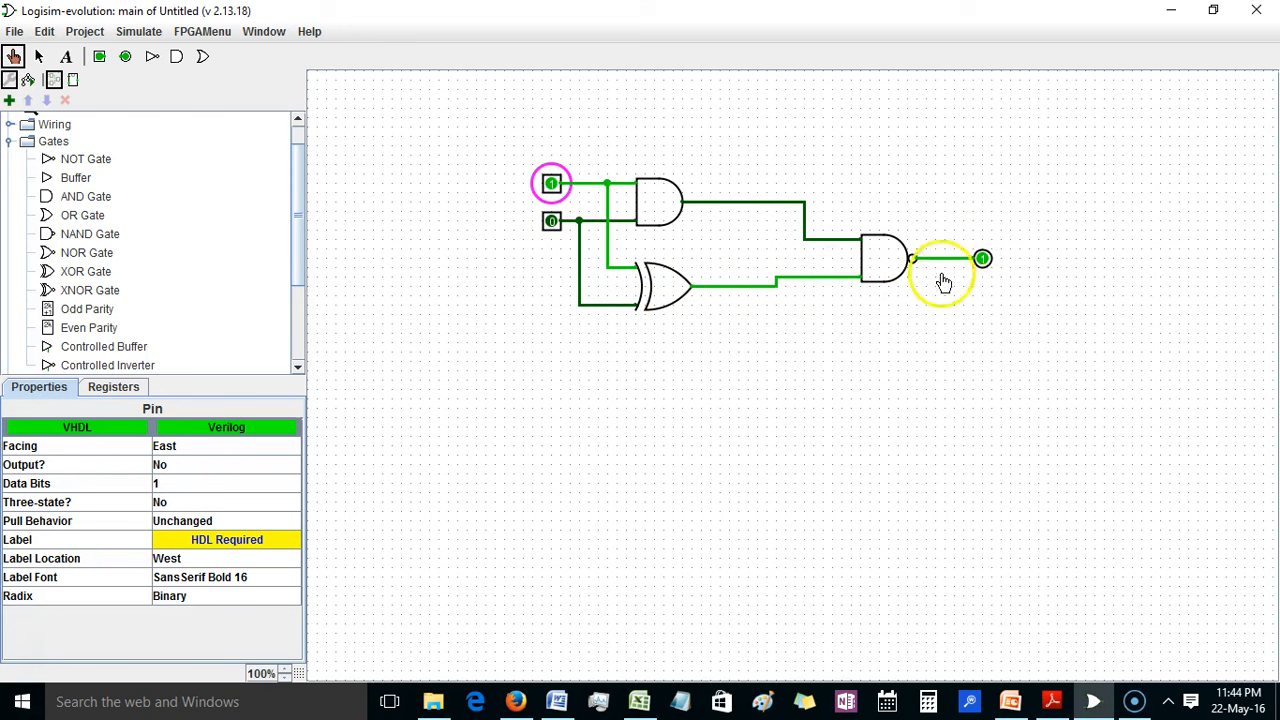
left_click(551, 222)
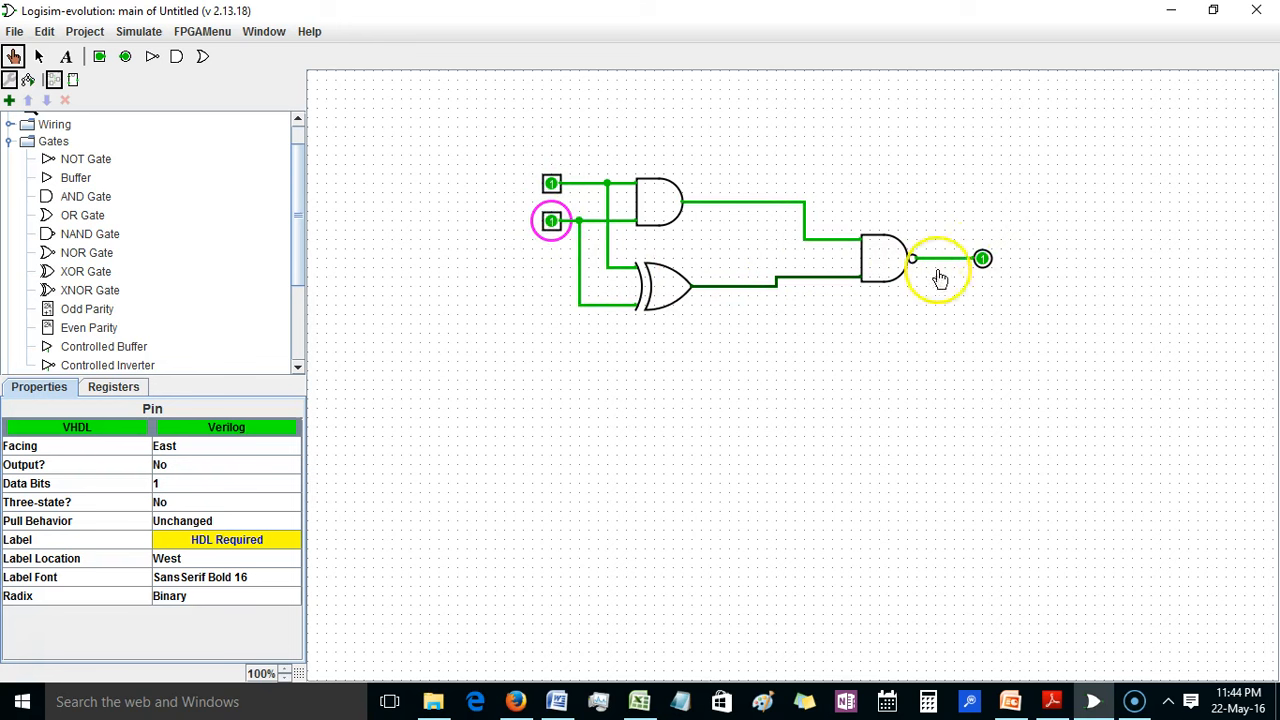
left_click(553, 224)
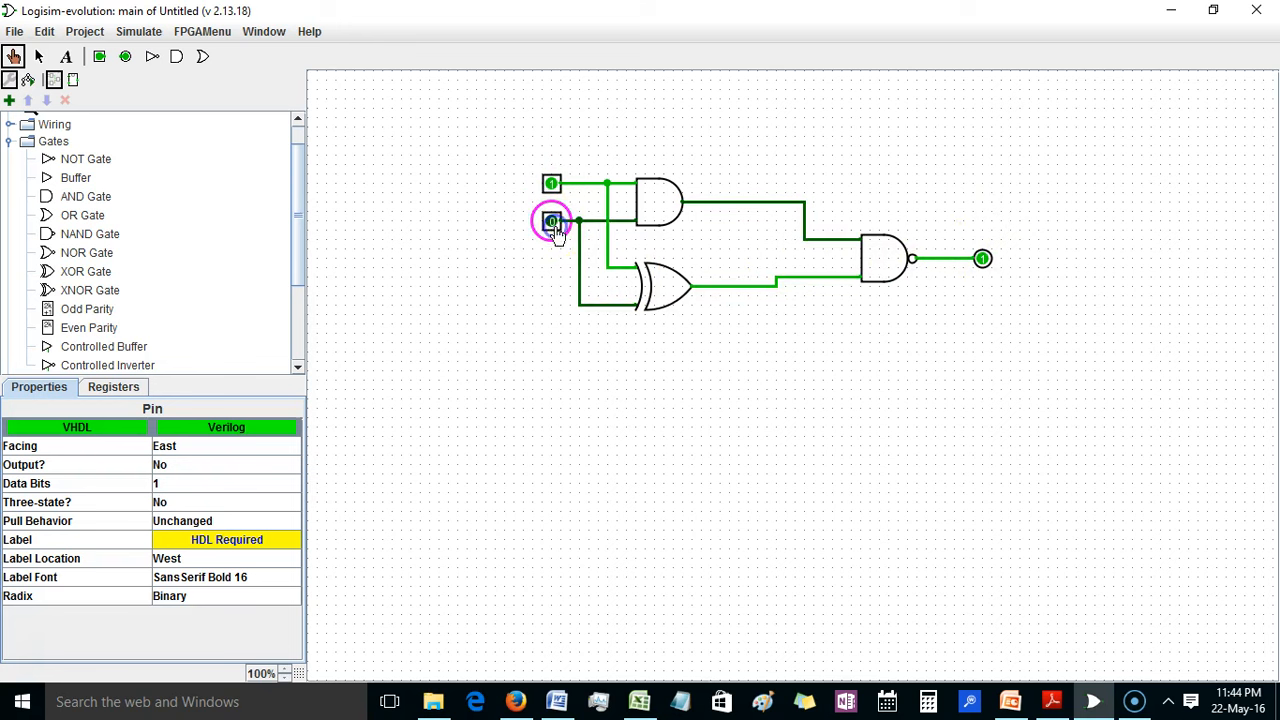
left_click(553, 184)
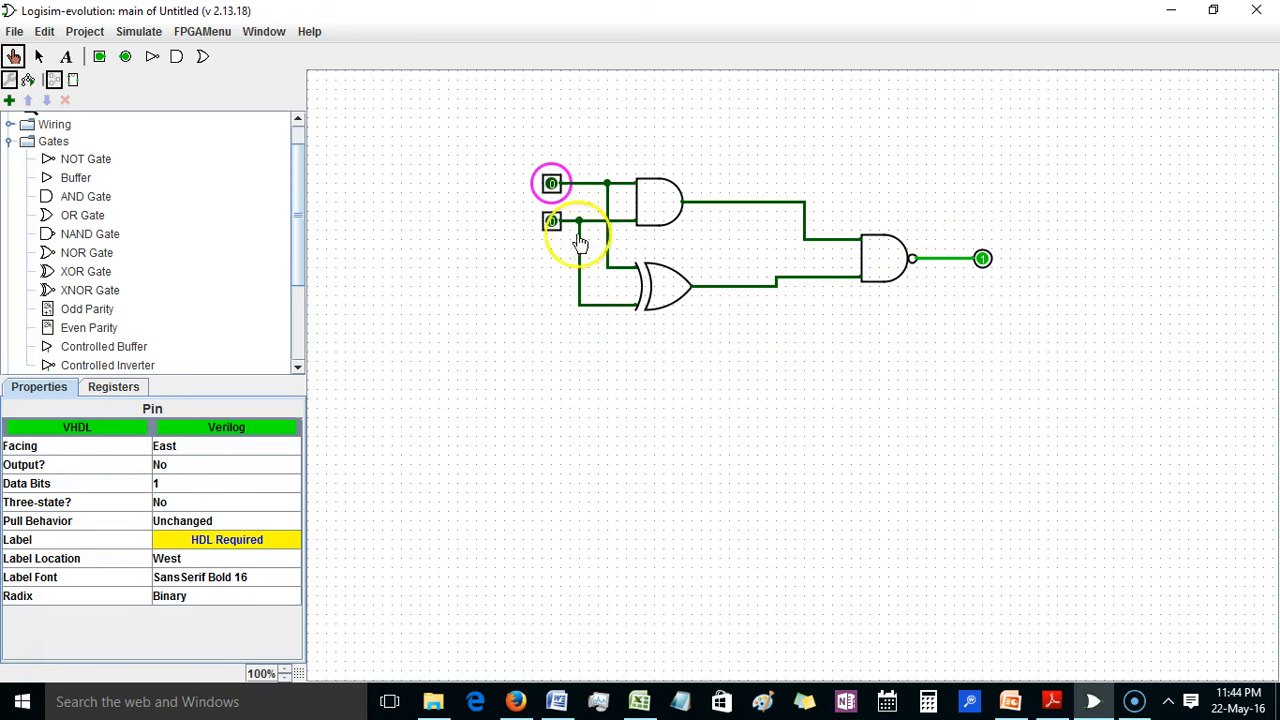
left_click(551, 224)
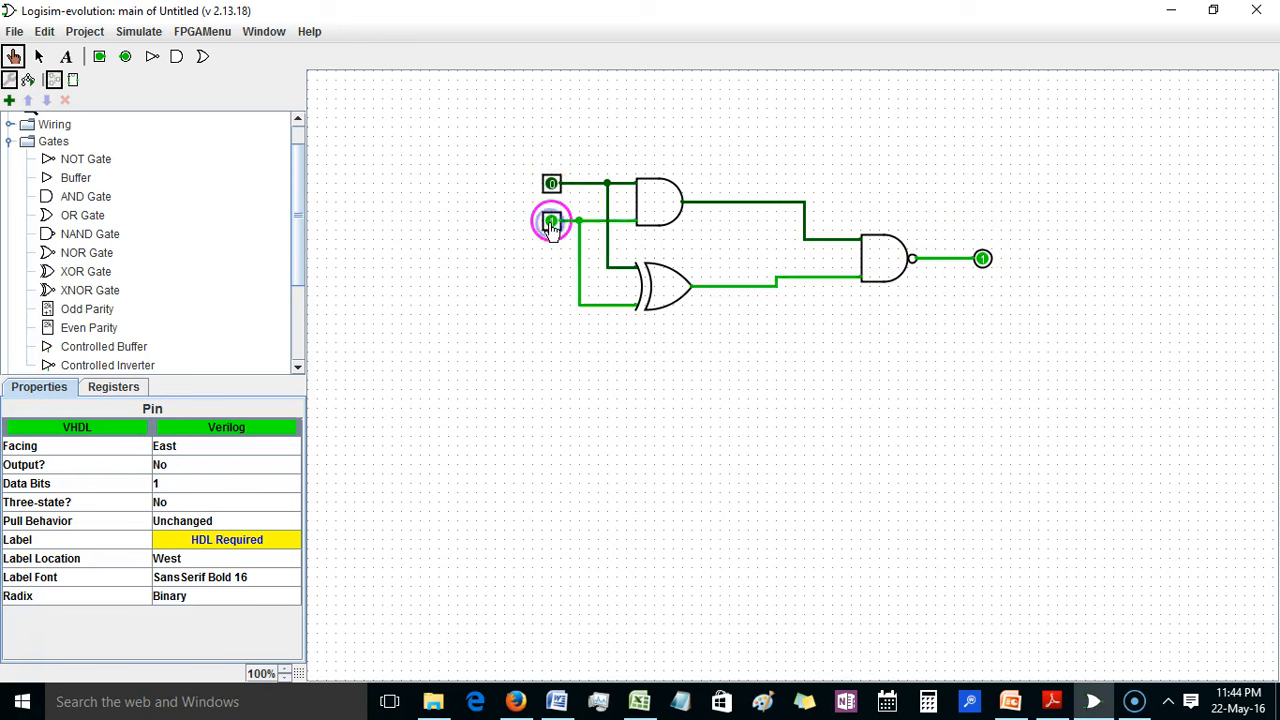
left_click(551, 184)
left_click(551, 221)
left_click(551, 221)
left_click(551, 184)
left_click(551, 221)
left_click(552, 186)
left_click(551, 221)
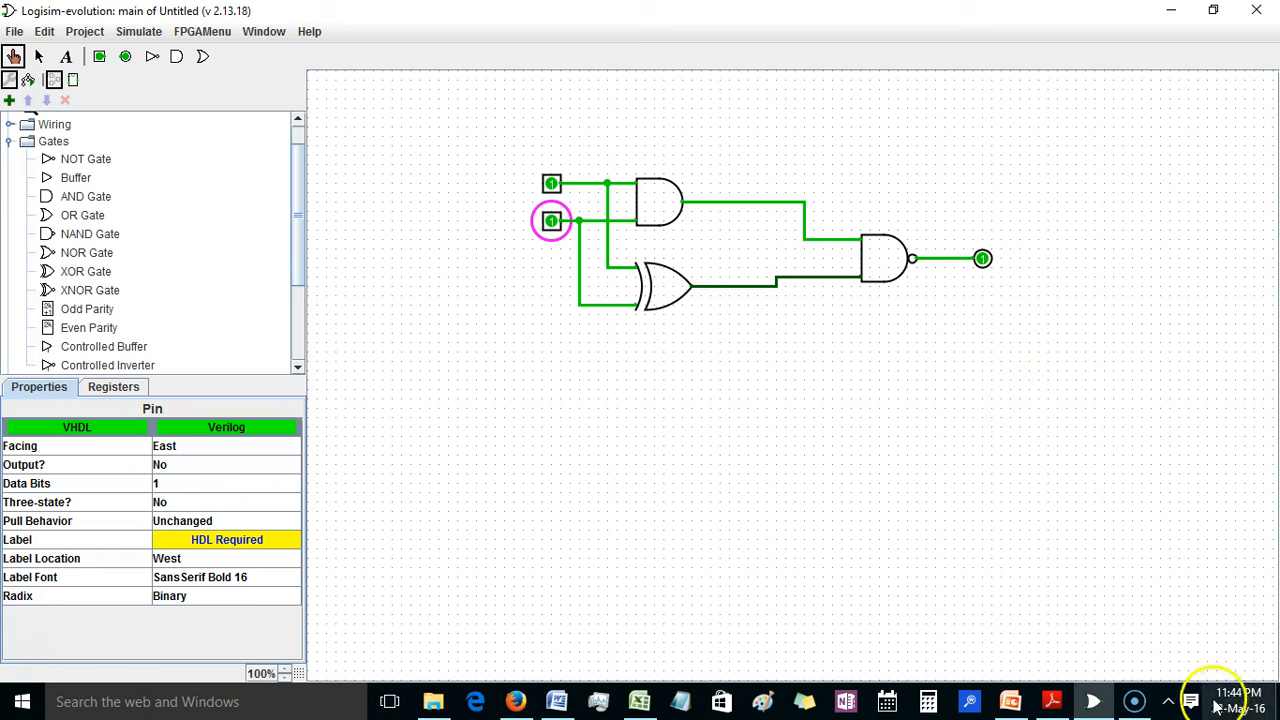
left_click(1133, 701)
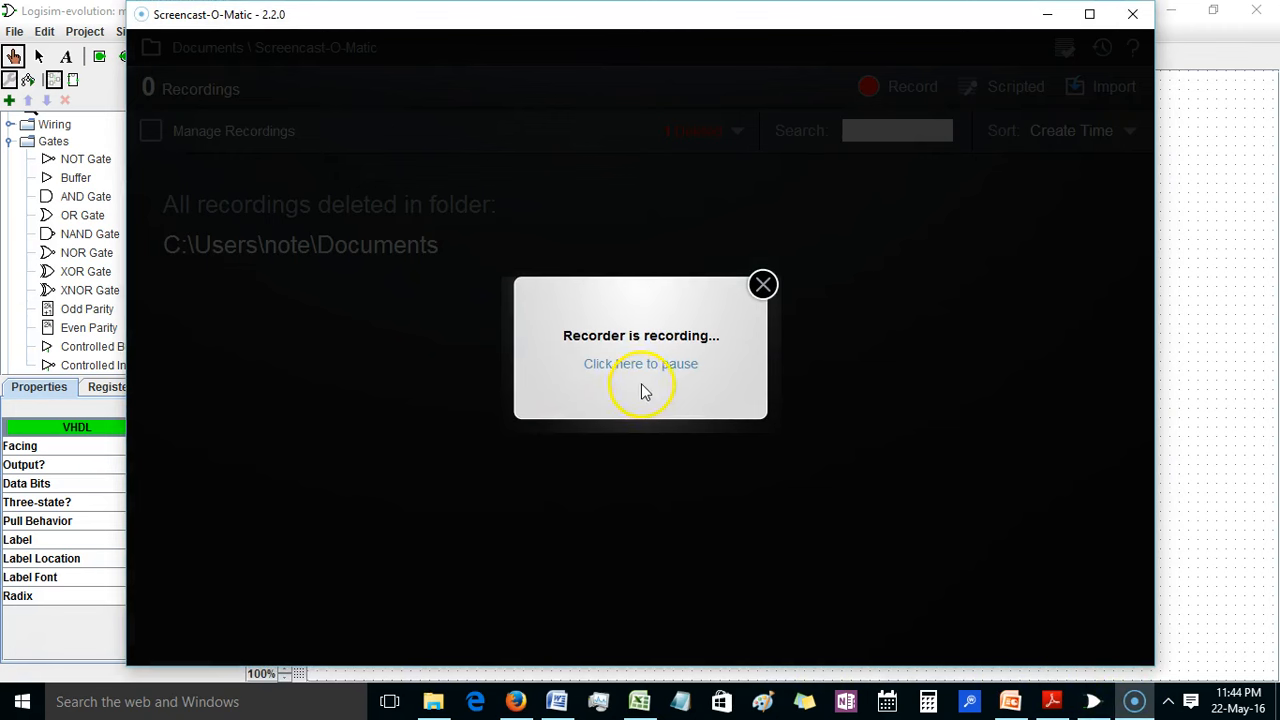